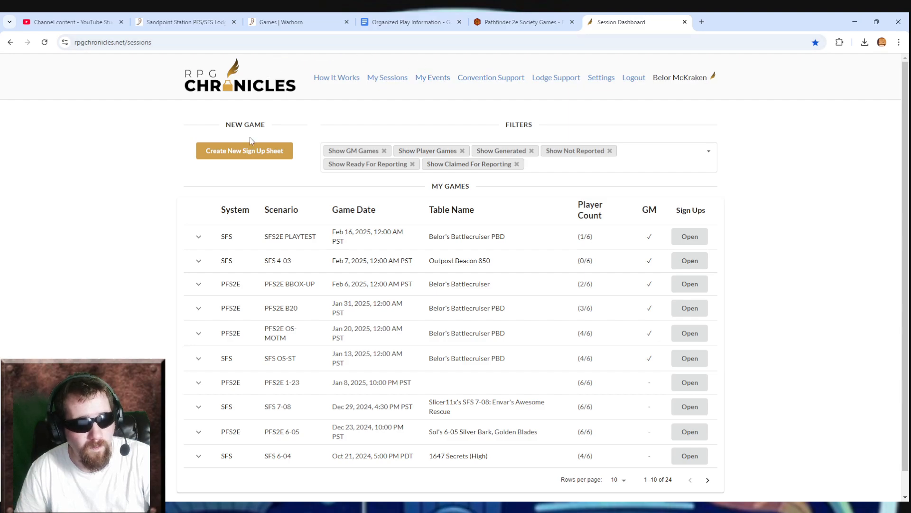
- Create a new sign-up sheet for the Pathfinder Society Second Edition game system
left_click(286, 156)
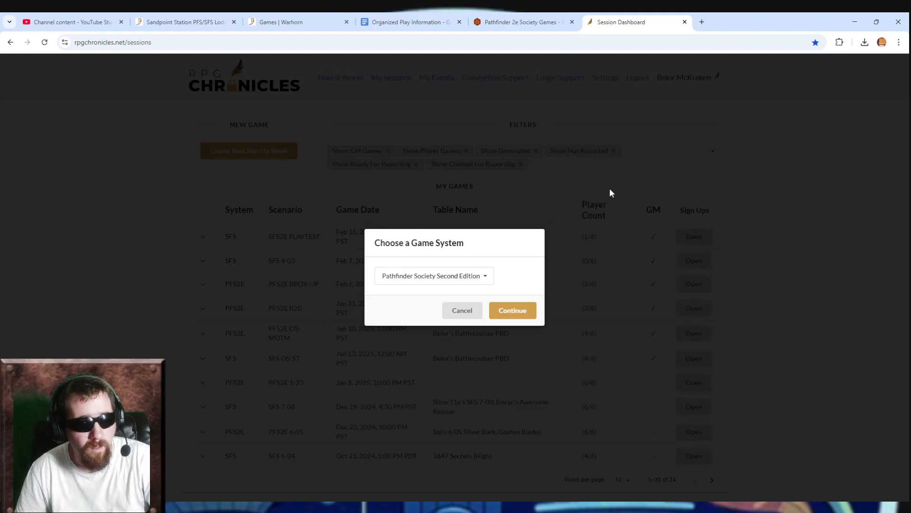
left_click(471, 277)
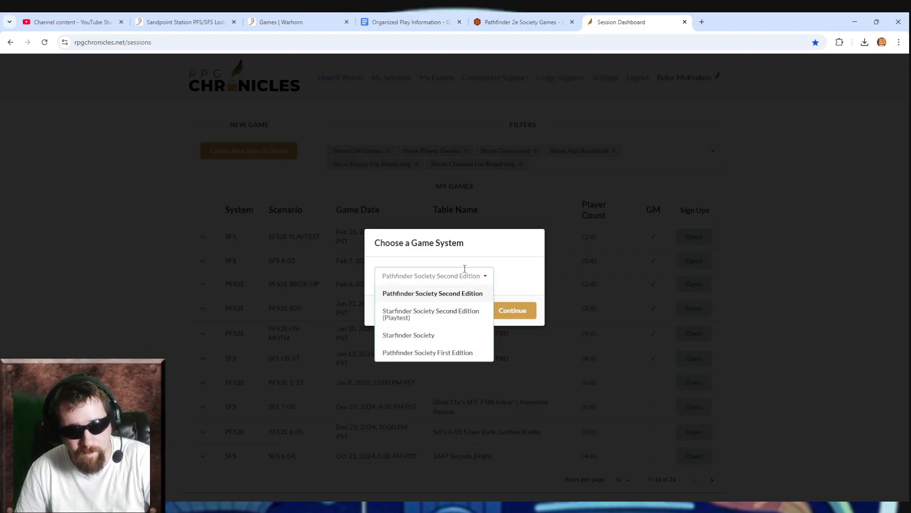
left_click(469, 298)
left_click(524, 315)
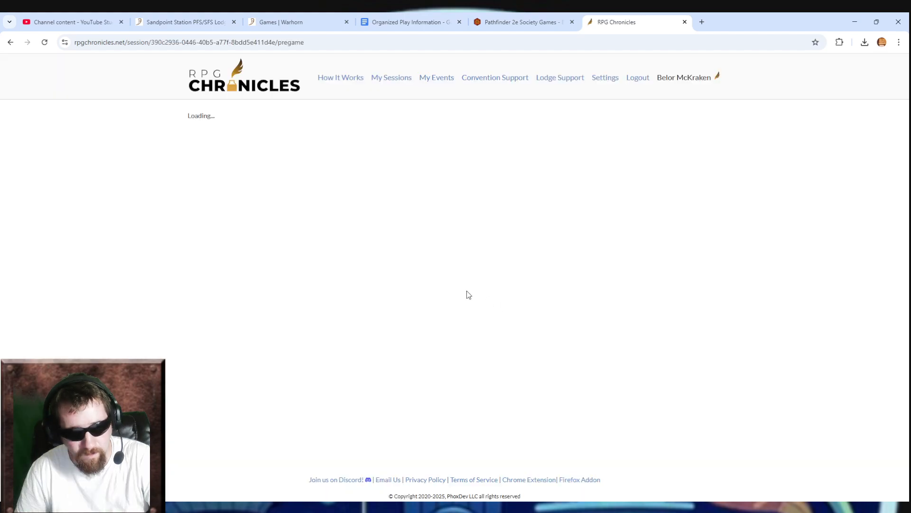
- Set the table name to Belor's Battlecruiser and choose B8 The Tireless Path as the scenario
scroll(352, 255, "down", 3)
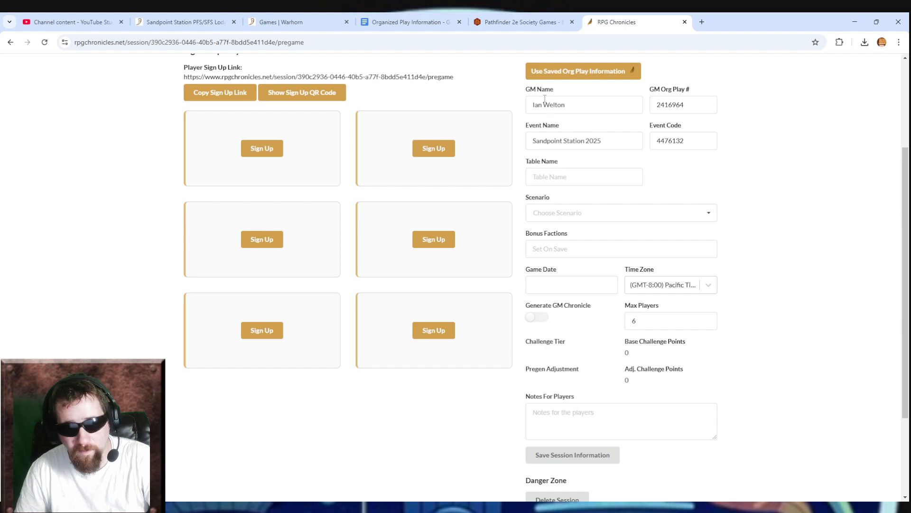
scroll(612, 169, "down", 1)
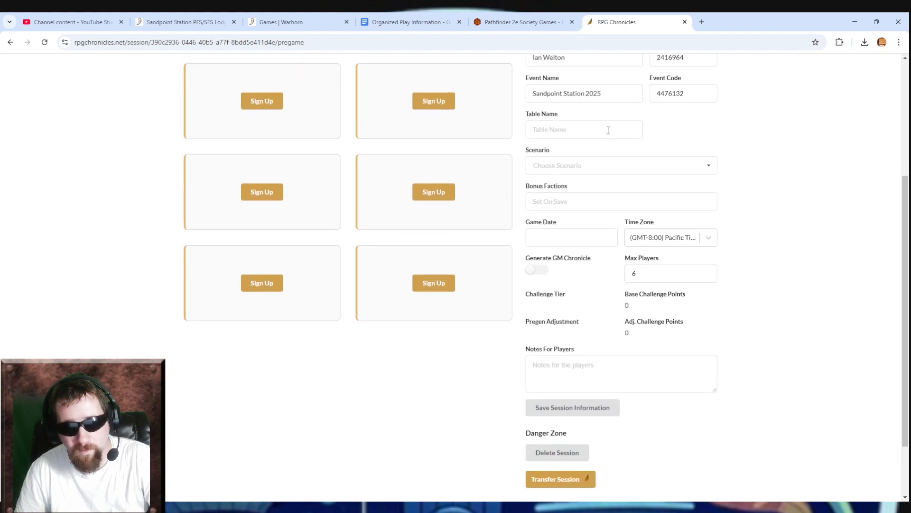
left_click(609, 127)
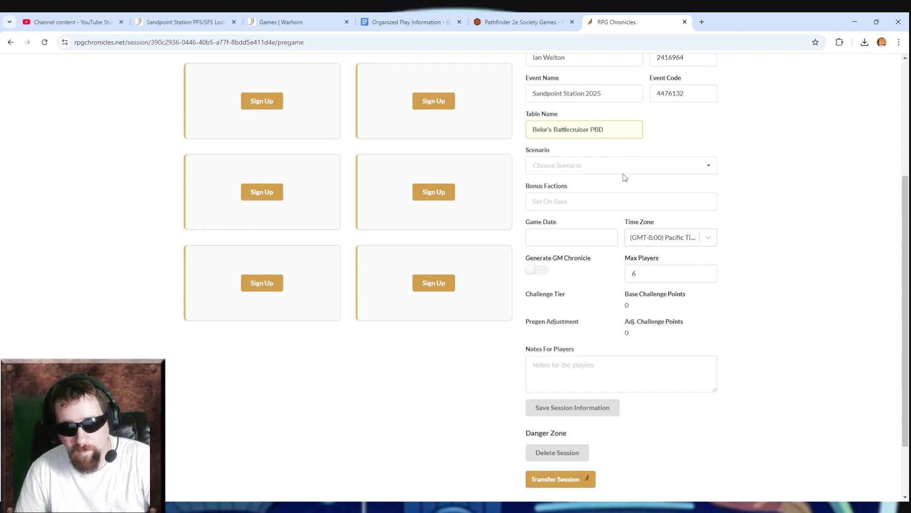
left_click(593, 163)
left_click(594, 164)
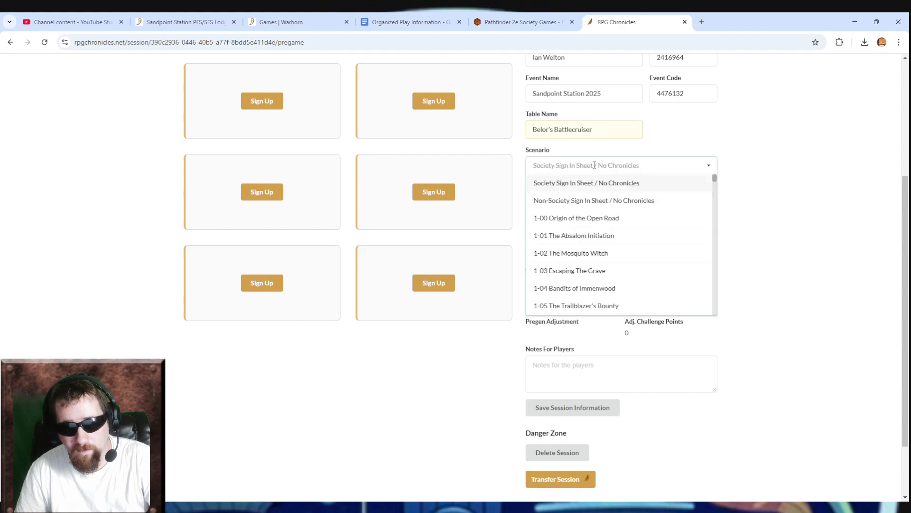
type("b8")
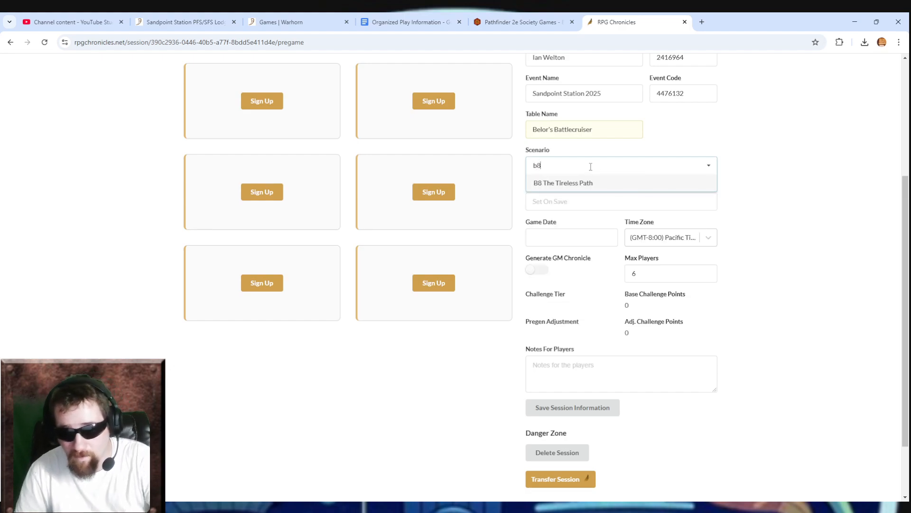
left_click(581, 184)
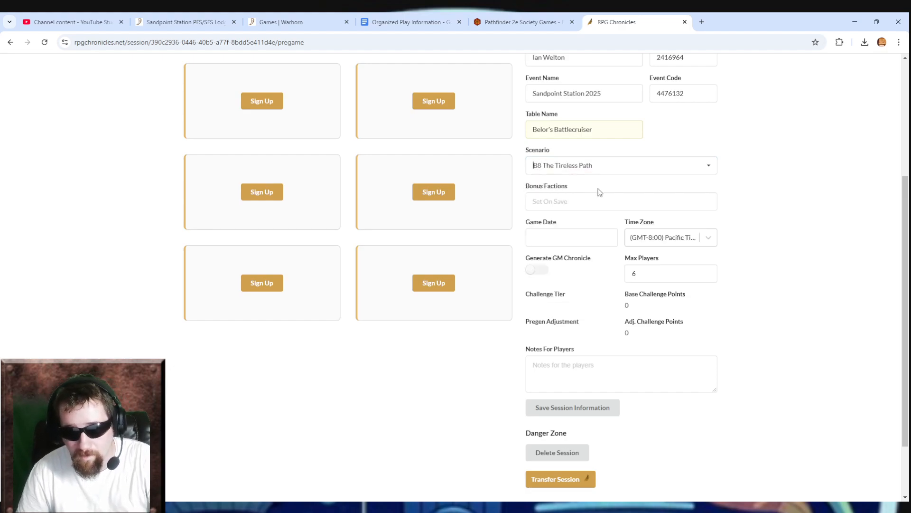
- Set the game date to 02/08/2025 at 7:00 PM
left_click(570, 238)
left_click(616, 304)
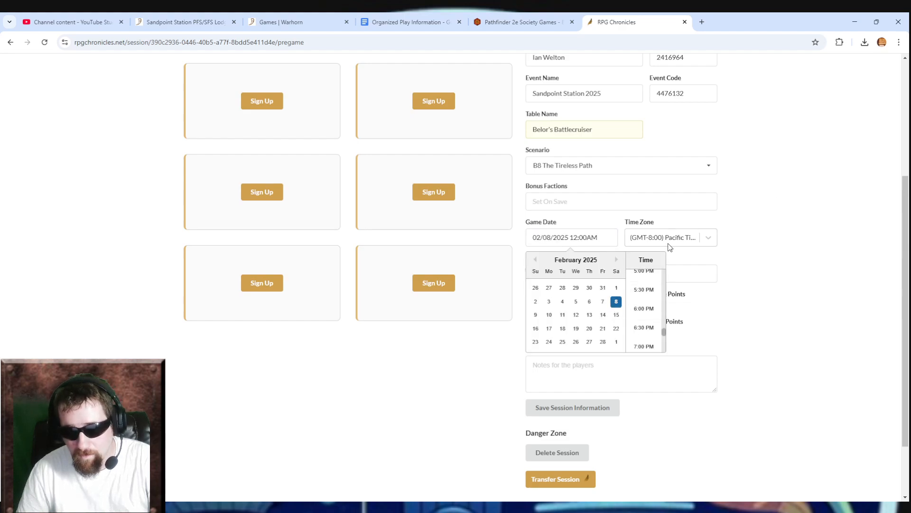
left_click(646, 346)
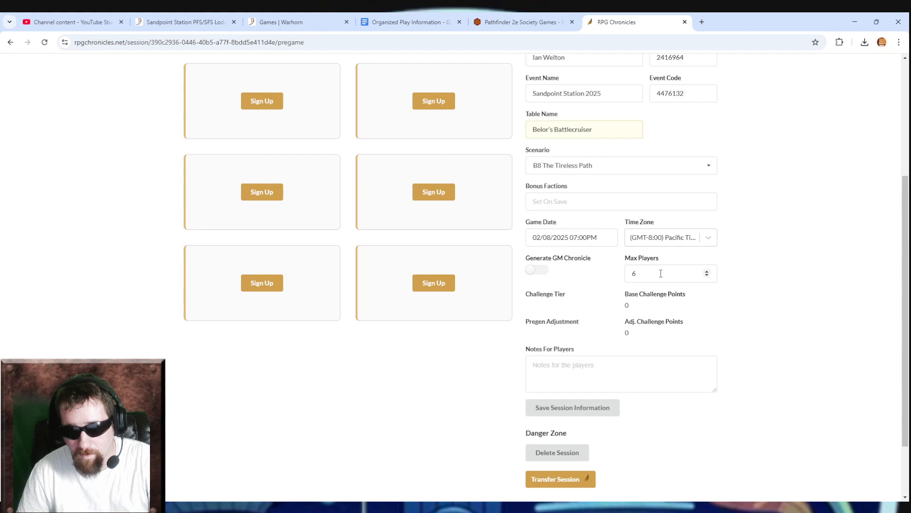
- Enable GM chronicle generation for the session and save the session information
scroll(588, 302, "up", 3)
scroll(587, 299, "down", 3)
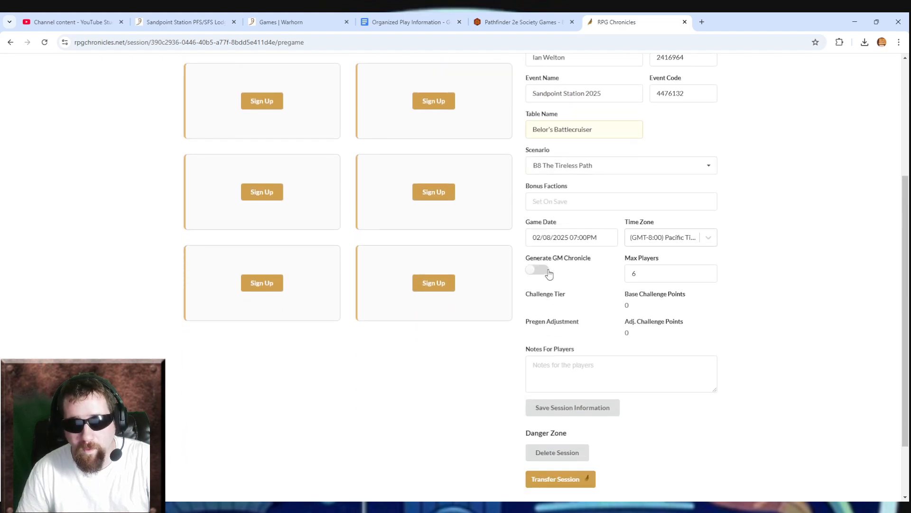
scroll(541, 270, "up", 2)
scroll(551, 285, "down", 3)
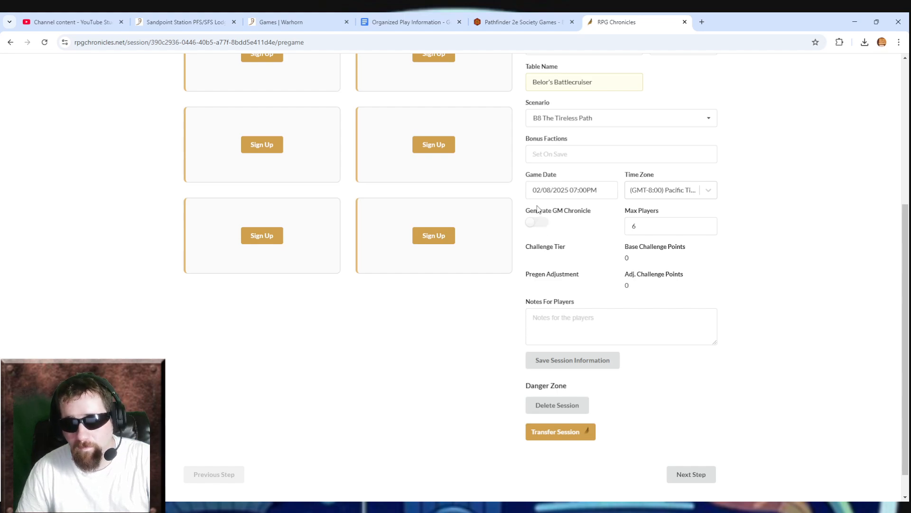
left_click(542, 224)
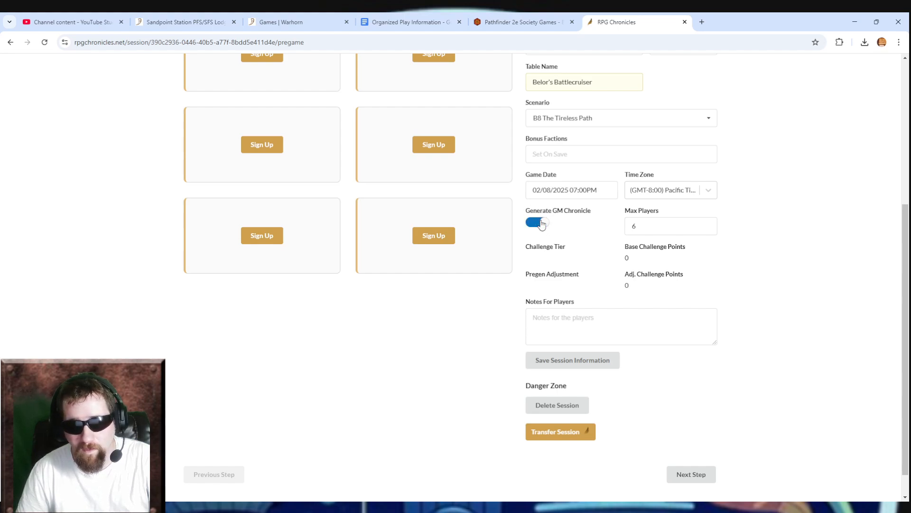
left_click(542, 224)
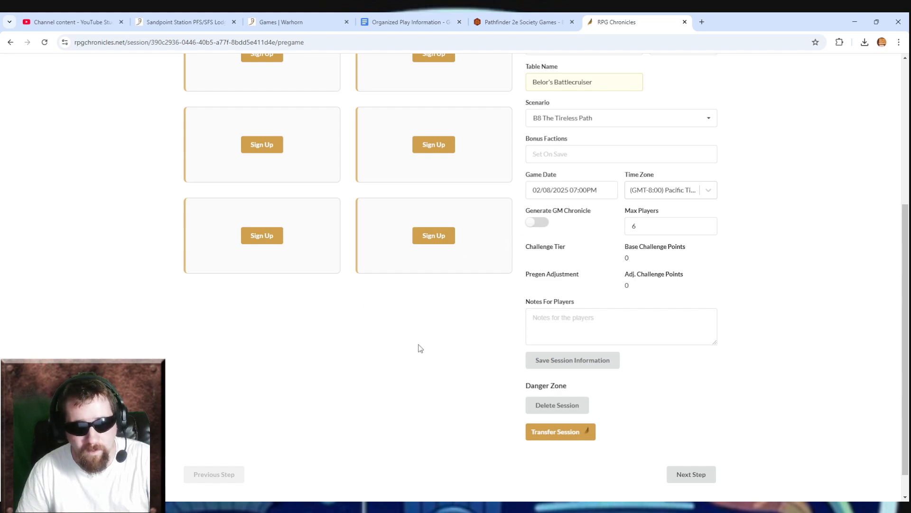
left_click(539, 223)
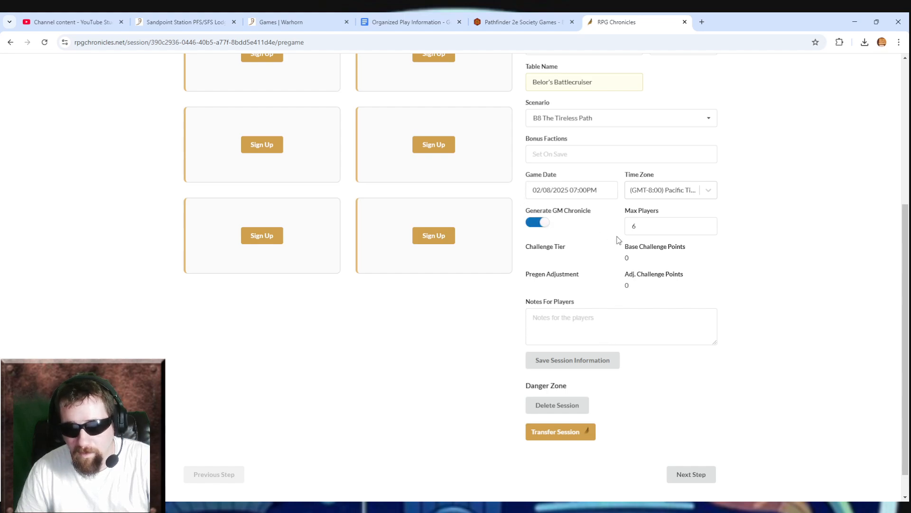
left_click(586, 363)
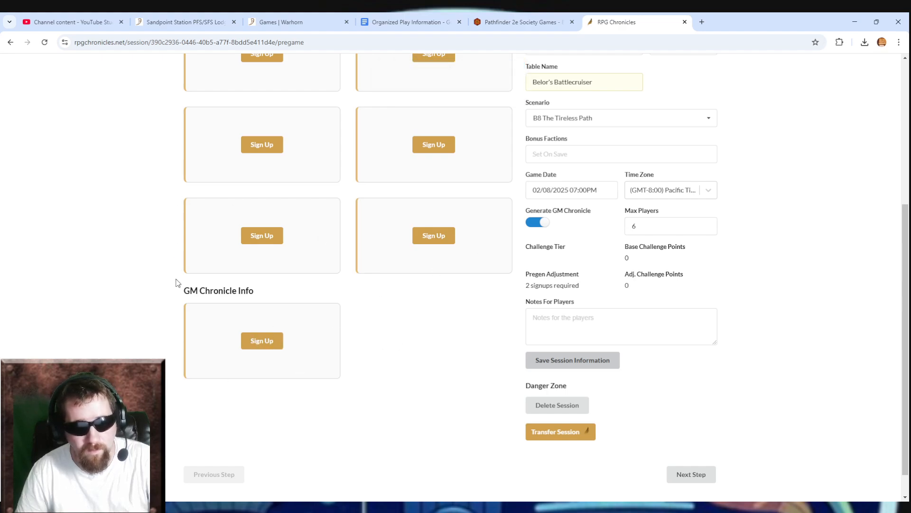
left_click(561, 359)
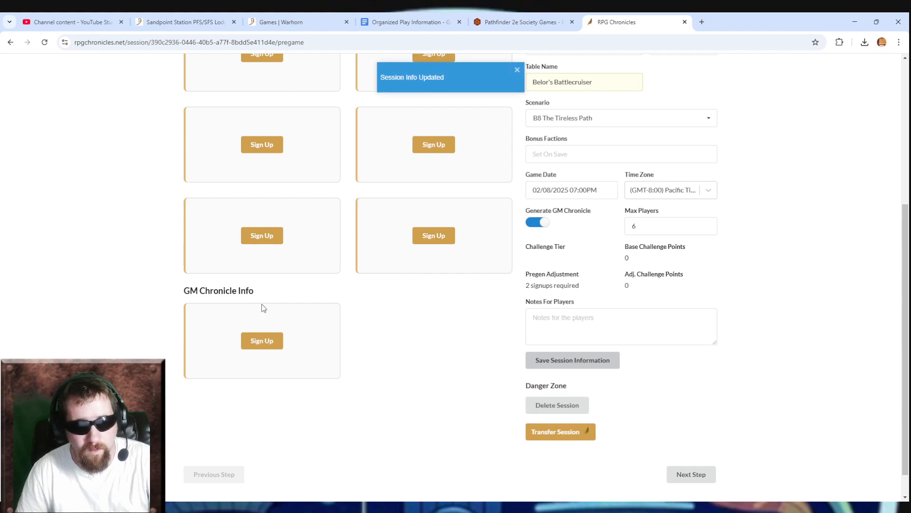
- Review the player sign-up slots, the GM chronicle slot and the session details on the pre-game page
scroll(332, 318, "up", 4)
scroll(284, 275, "down", 3)
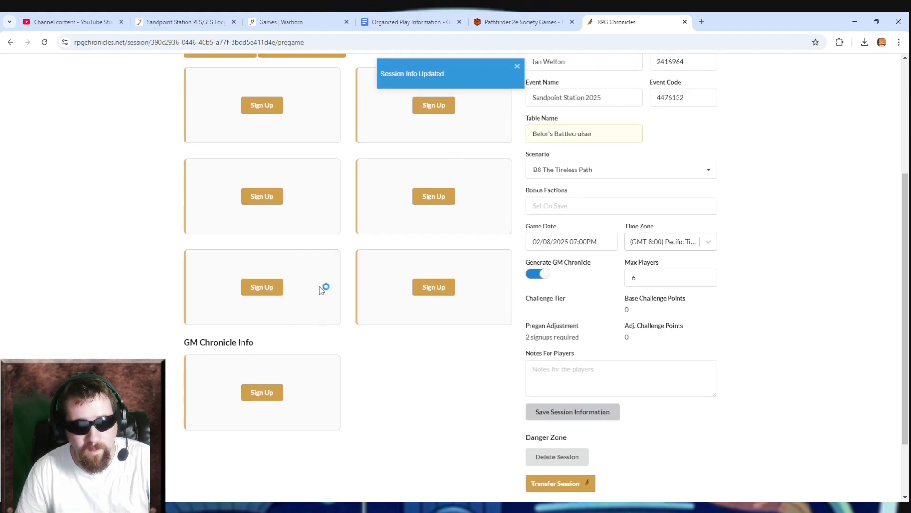
scroll(332, 288, "up", 4)
scroll(432, 252, "down", 2)
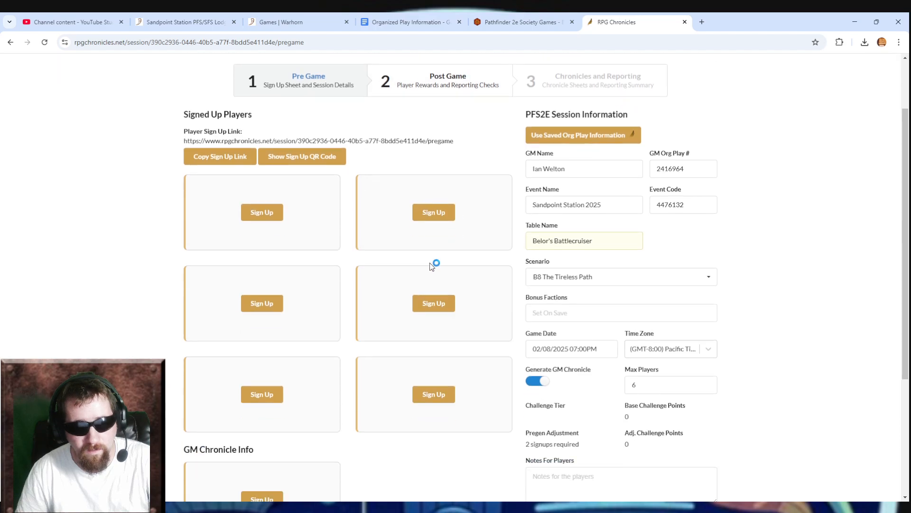
scroll(470, 257, "up", 1)
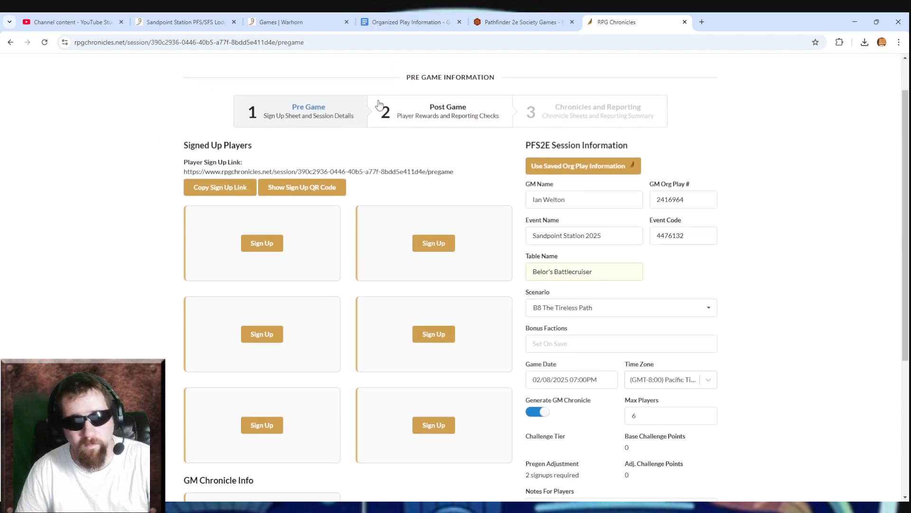
- Examine the post-game page and the chronicles and reporting page of the B8 The Tireless Path session
left_click(454, 118)
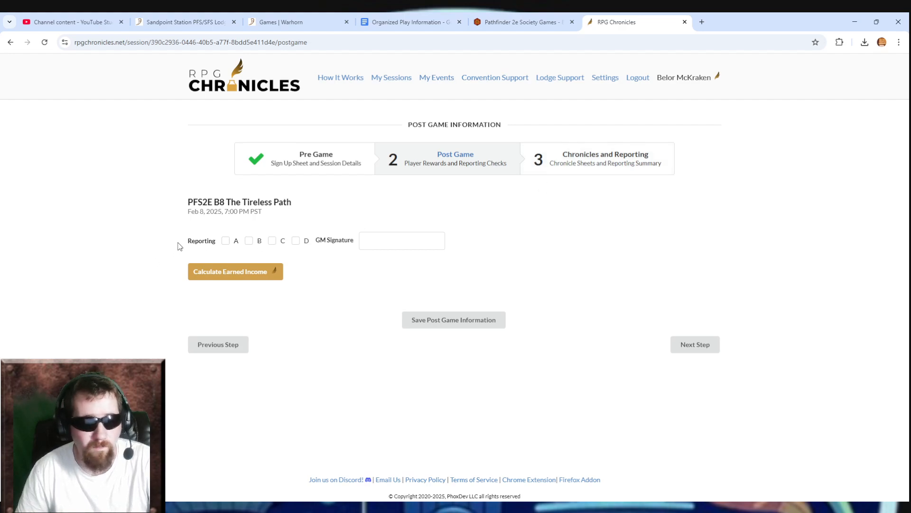
left_click(596, 170)
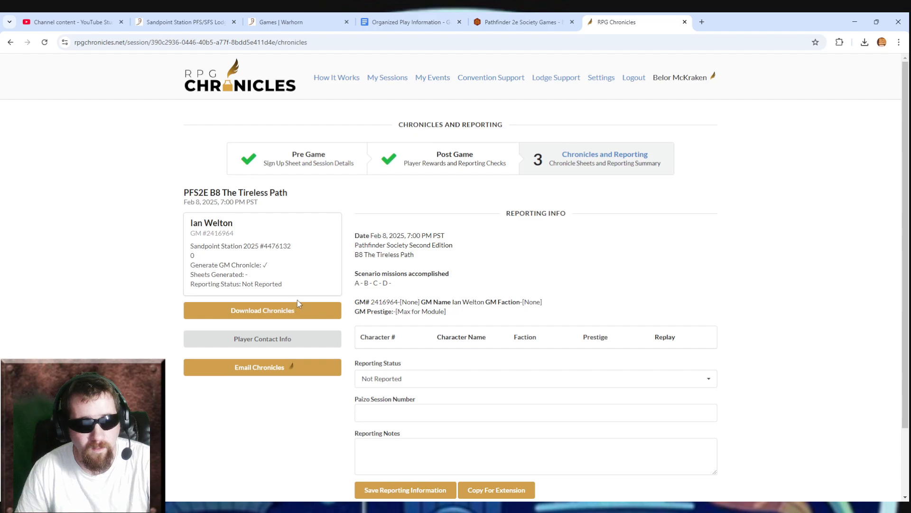
scroll(297, 300, "down", 2)
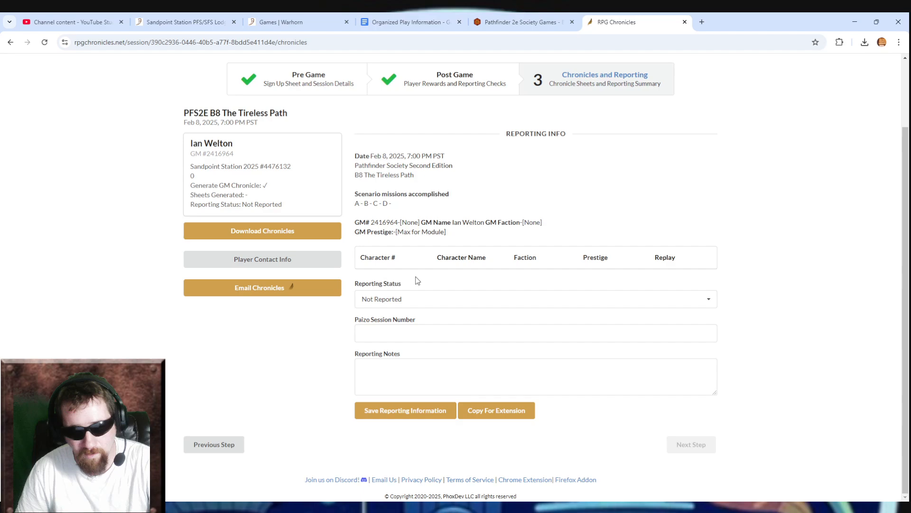
scroll(389, 289, "up", 2)
scroll(391, 238, "down", 2)
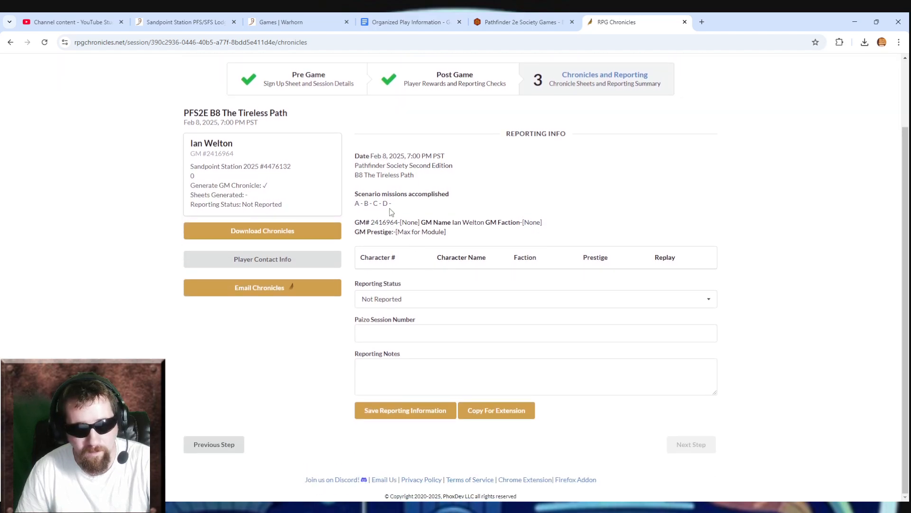
scroll(387, 202, "up", 2)
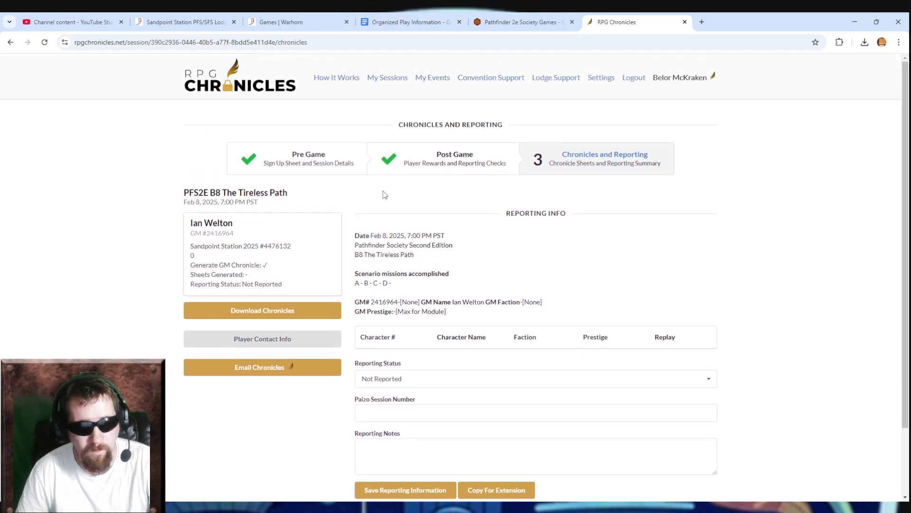
- Return to the session list and open the chronicles and reporting page of the PFS2E BBOX-UP session
left_click(250, 92)
scroll(419, 321, "down", 1)
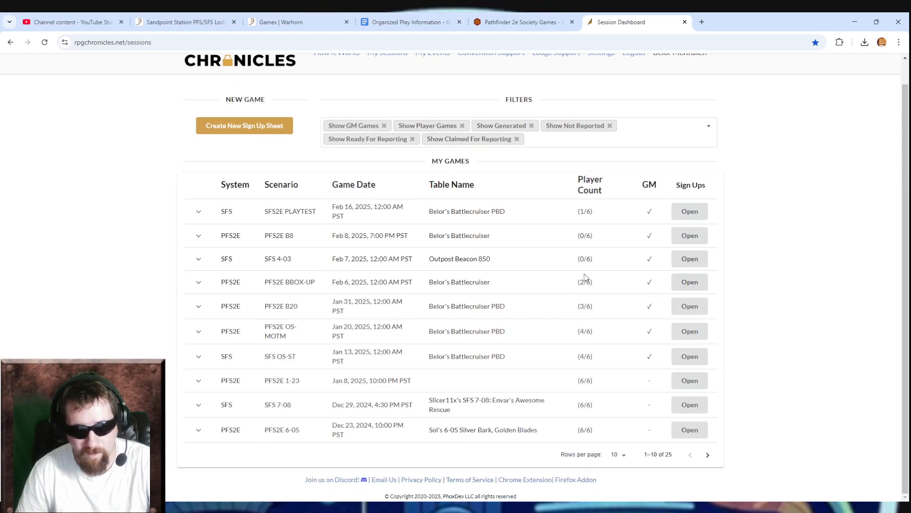
left_click(689, 282)
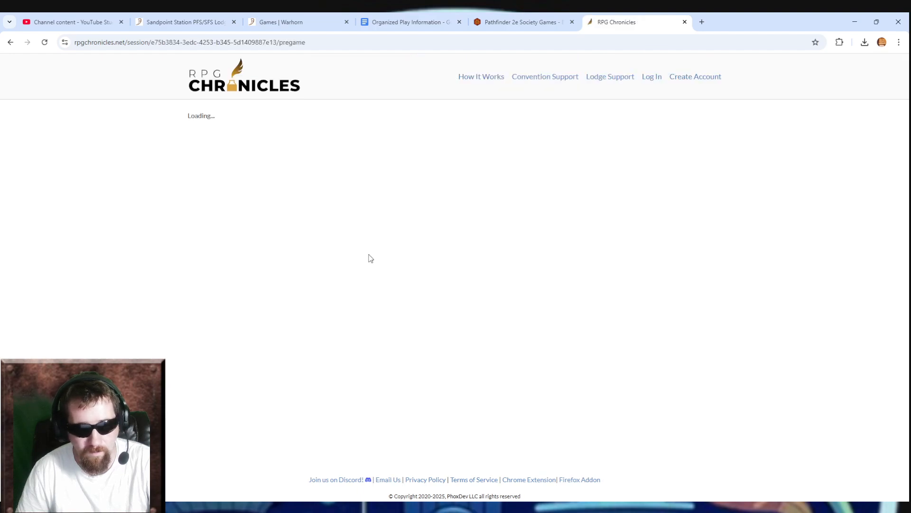
left_click(418, 176)
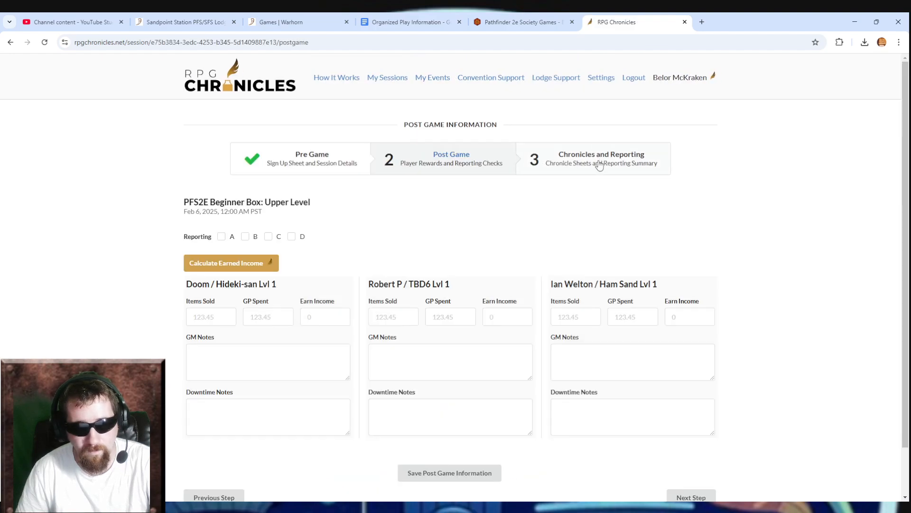
left_click(599, 164)
- Examine the Beginner Box session's reporting info, including the character table, the event details and the reporting status fields
scroll(537, 316, "down", 3)
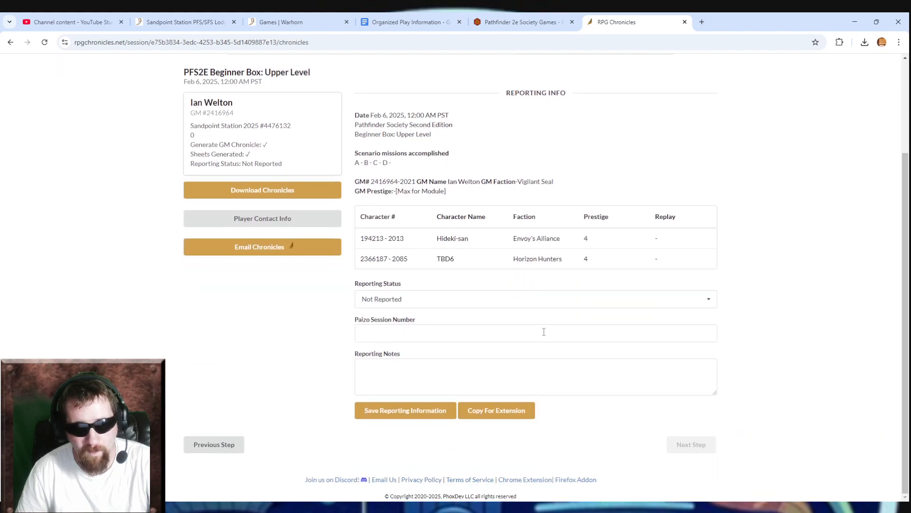
scroll(451, 284, "up", 2)
scroll(228, 237, "down", 3)
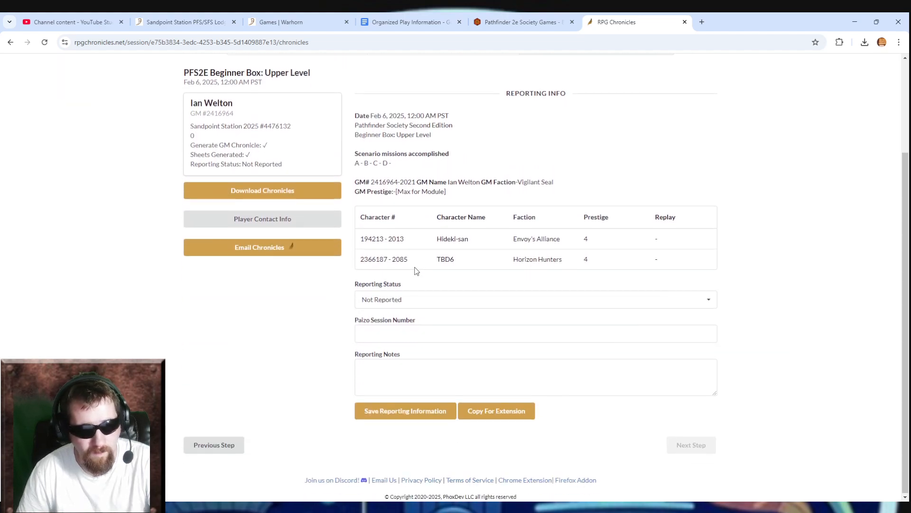
double_click(362, 237)
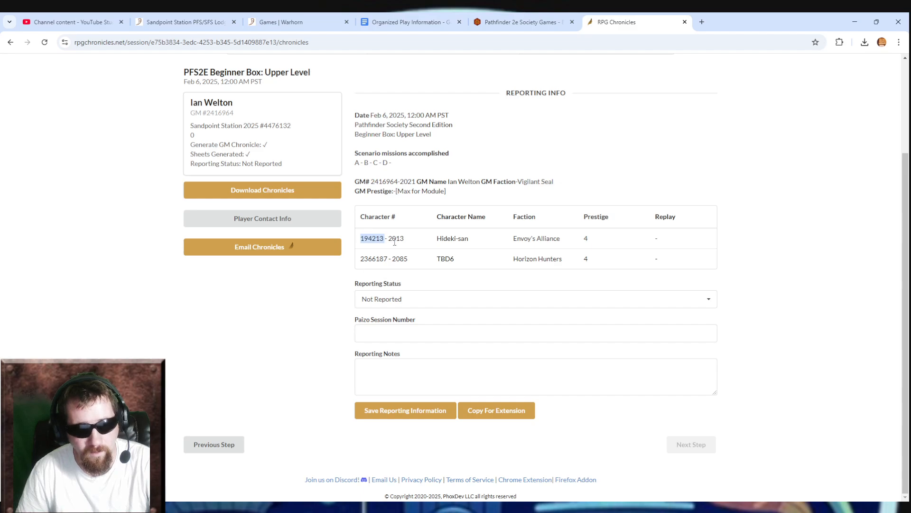
left_click(287, 125)
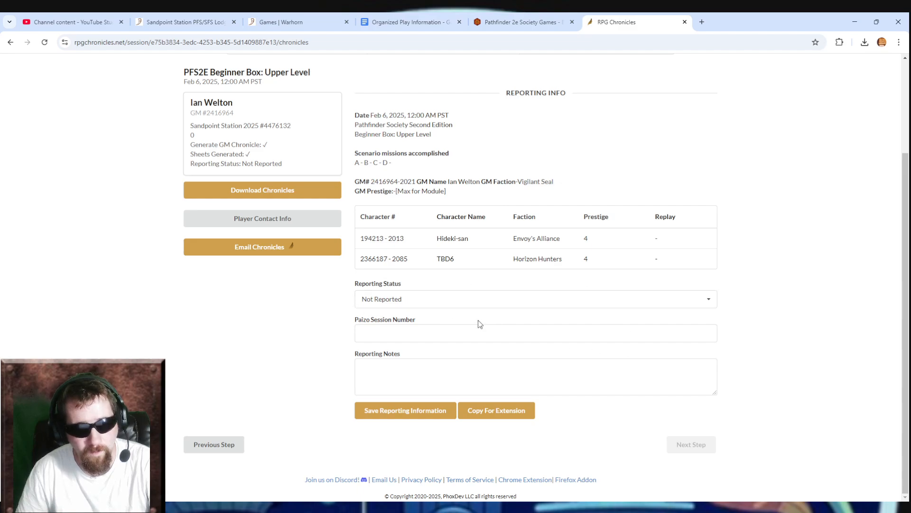
scroll(428, 306, "up", 3)
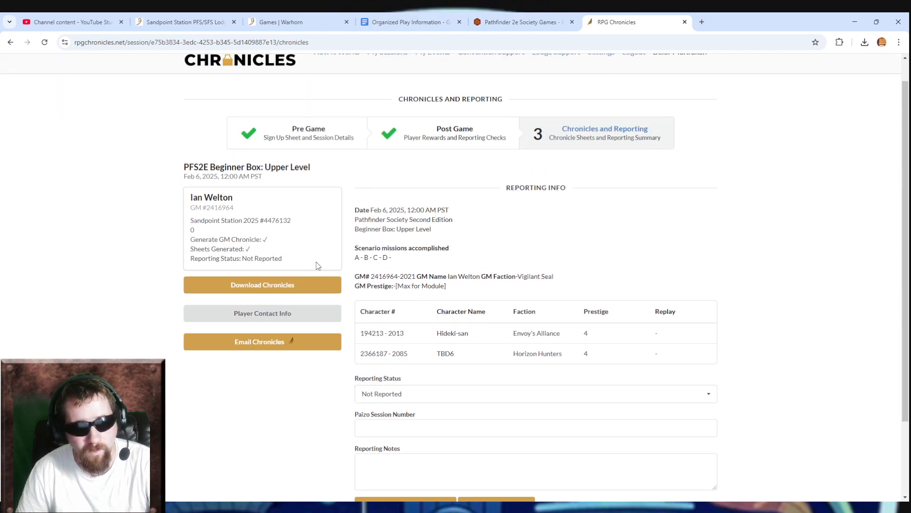
scroll(527, 252, "down", 2)
scroll(515, 271, "down", 1)
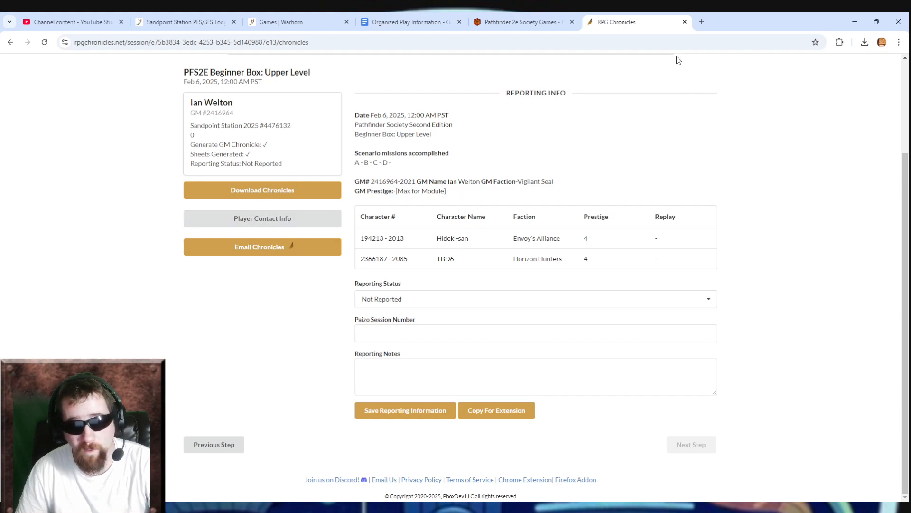
- Open Paizo's My Organized Play page in a new browser tab and sign in with the saved account details
left_click(703, 22)
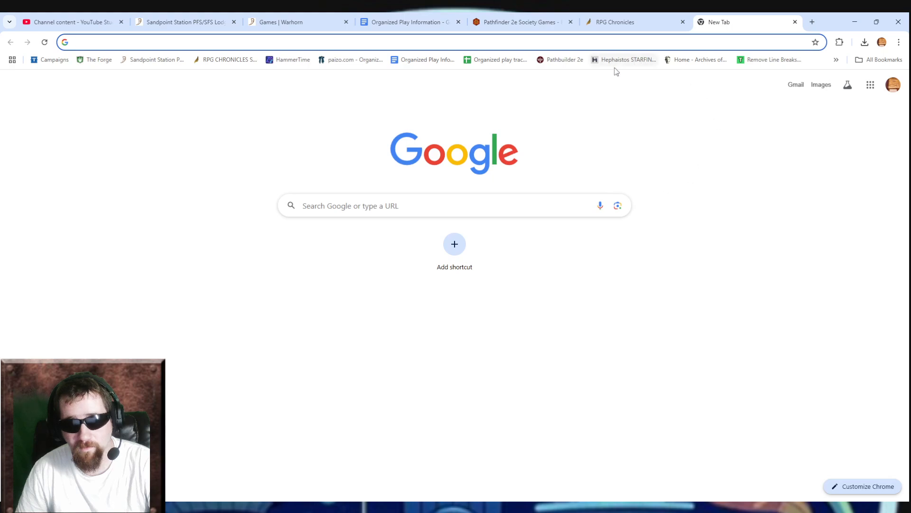
left_click(330, 59)
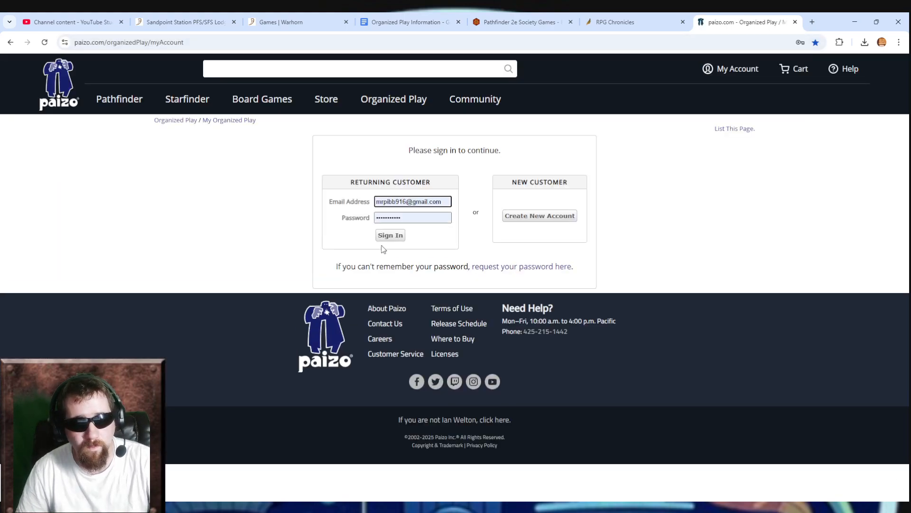
left_click(383, 235)
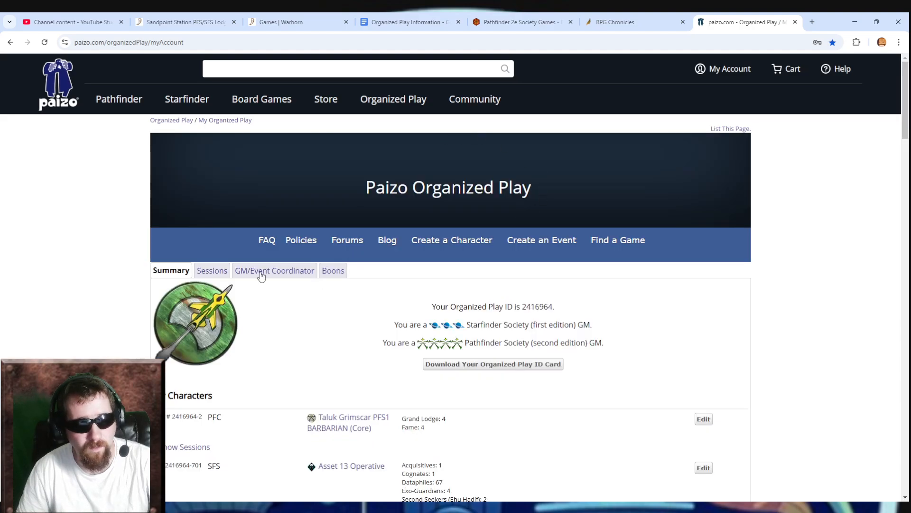
- Review the Organized Play account summary and the list of organized events on the GM/Event Coordinator page
scroll(439, 297, "down", 3)
scroll(438, 291, "up", 3)
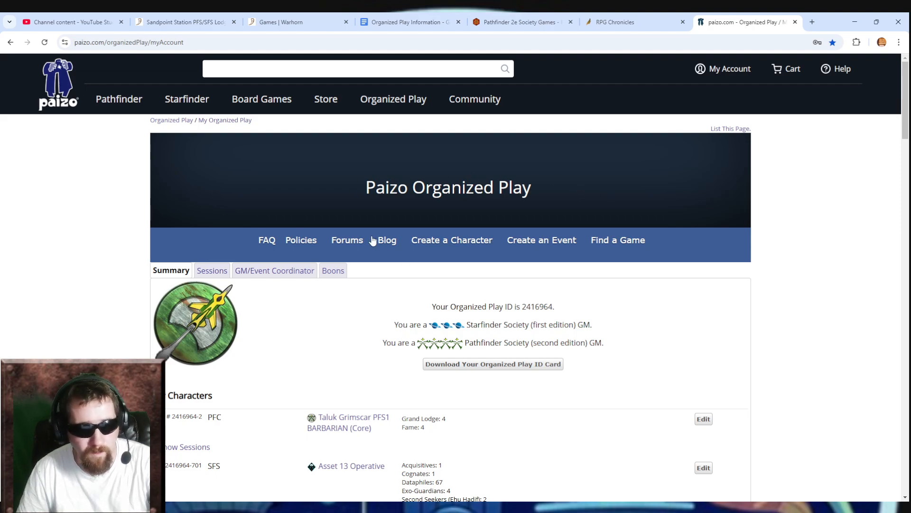
scroll(338, 220, "down", 2)
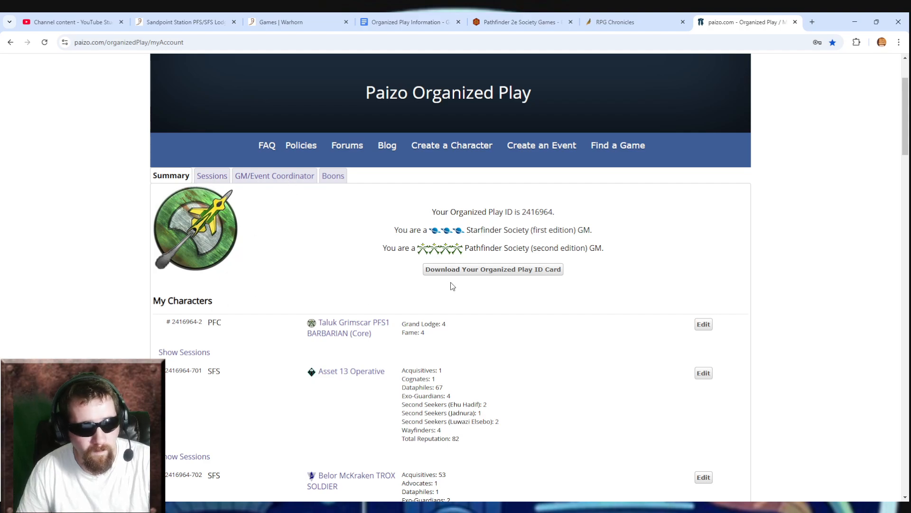
left_click(273, 179)
scroll(411, 300, "down", 1)
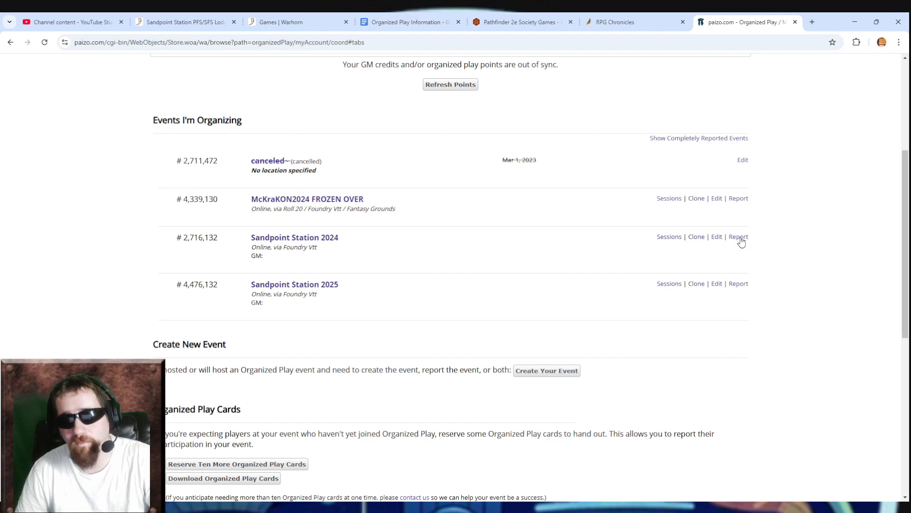
scroll(451, 235, "up", 2)
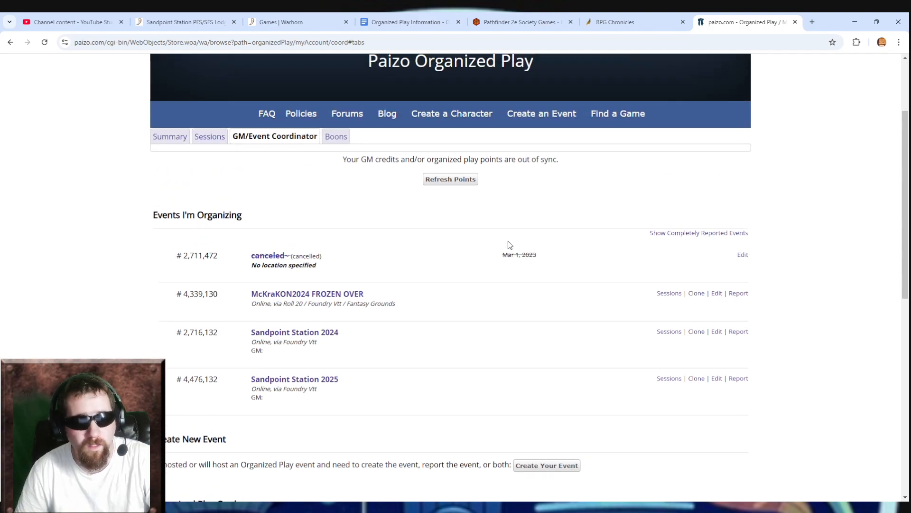
scroll(509, 245, "down", 2)
scroll(507, 245, "up", 2)
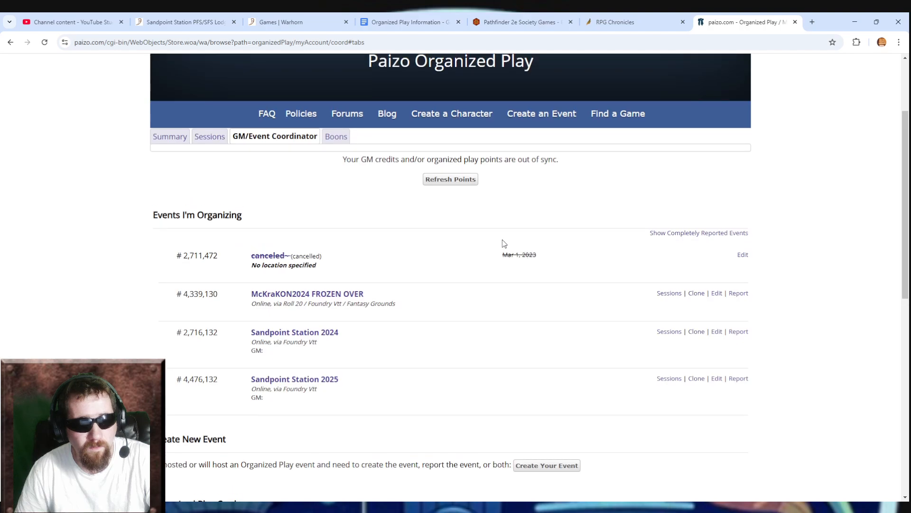
- From the list of all sessions, open Sandpoint Station 2025 session 34 for editing and select the extension's paste area
left_click(212, 141)
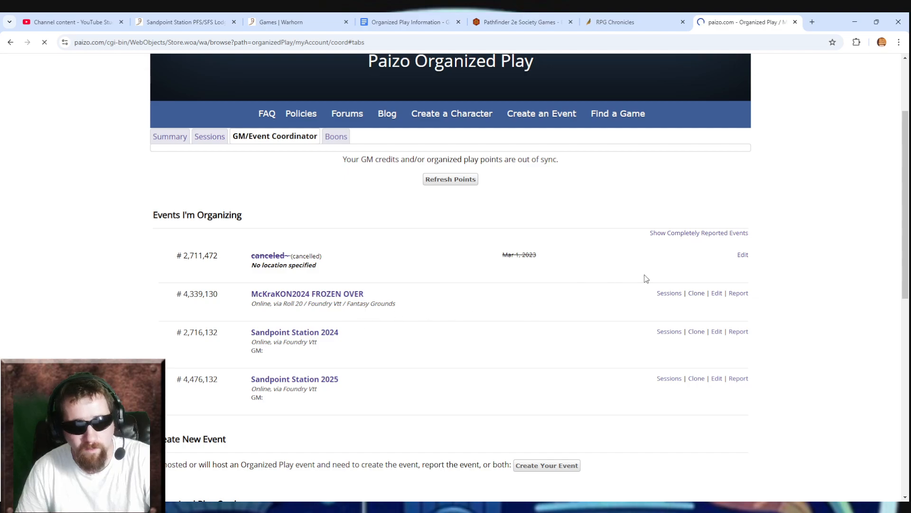
scroll(369, 221, "down", 2)
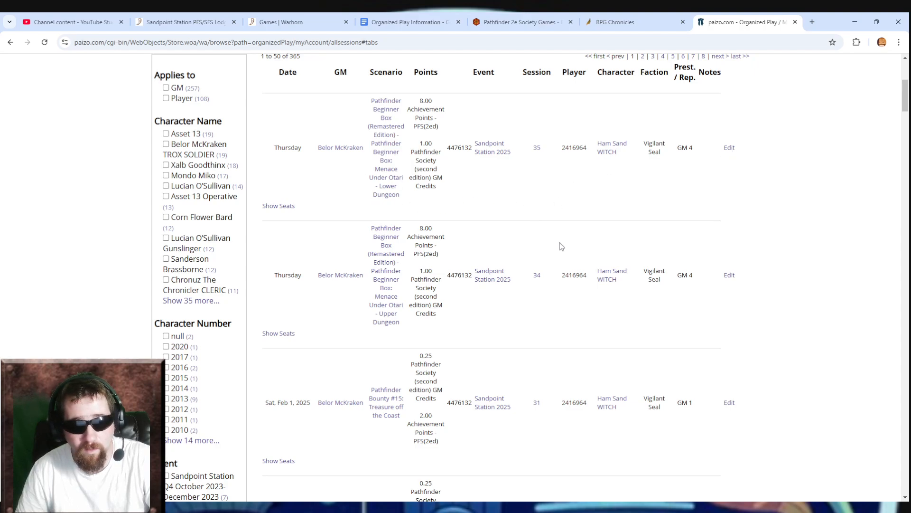
left_click(733, 277)
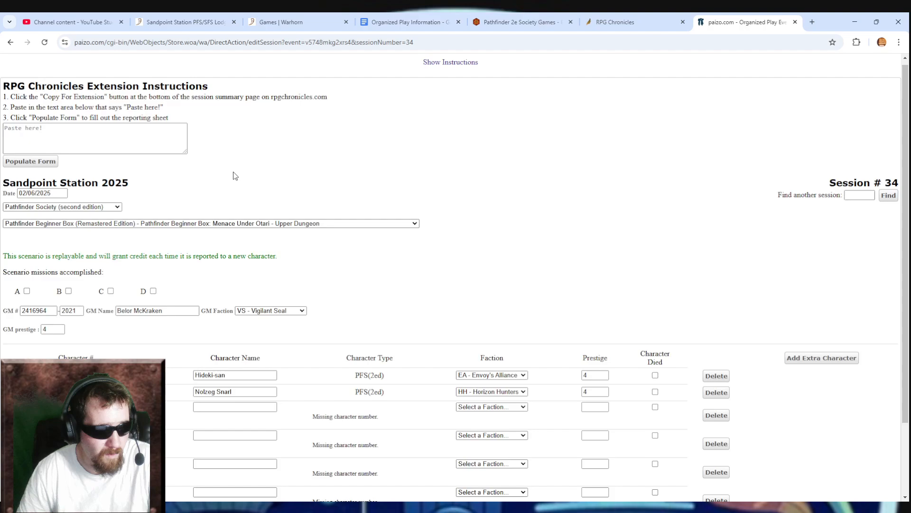
left_click(86, 137)
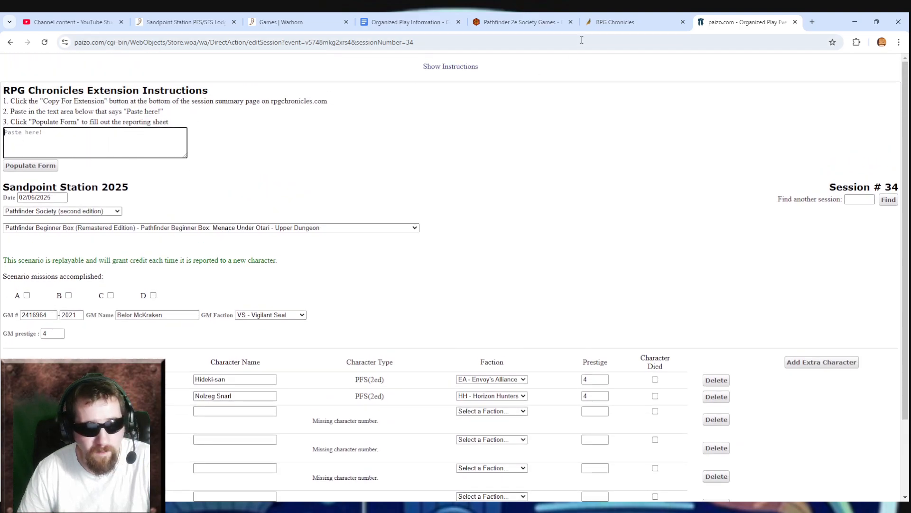
- Return to RPG Chronicles and examine the Beginner Box: Upper Level reporting info and the option to copy it for the extension
left_click(615, 22)
scroll(463, 201, "up", 1)
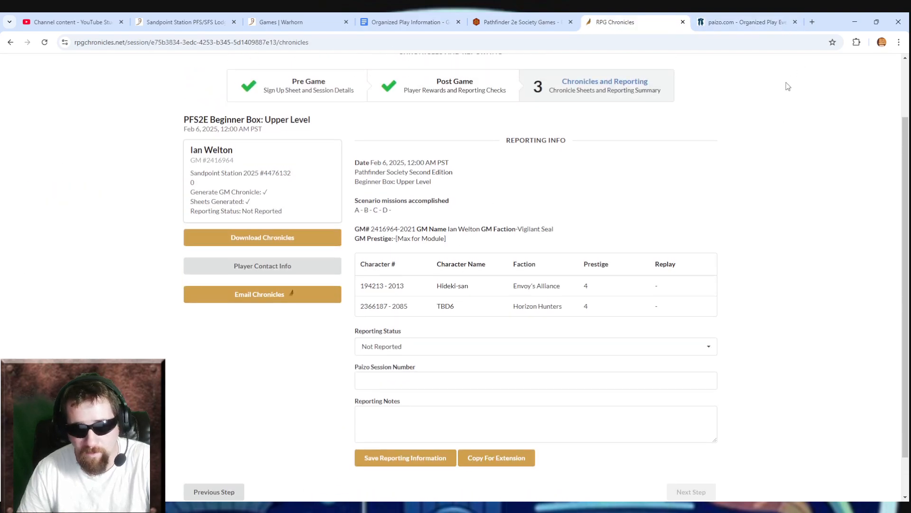
scroll(629, 218, "up", 2)
scroll(613, 227, "down", 3)
scroll(575, 232, "up", 1)
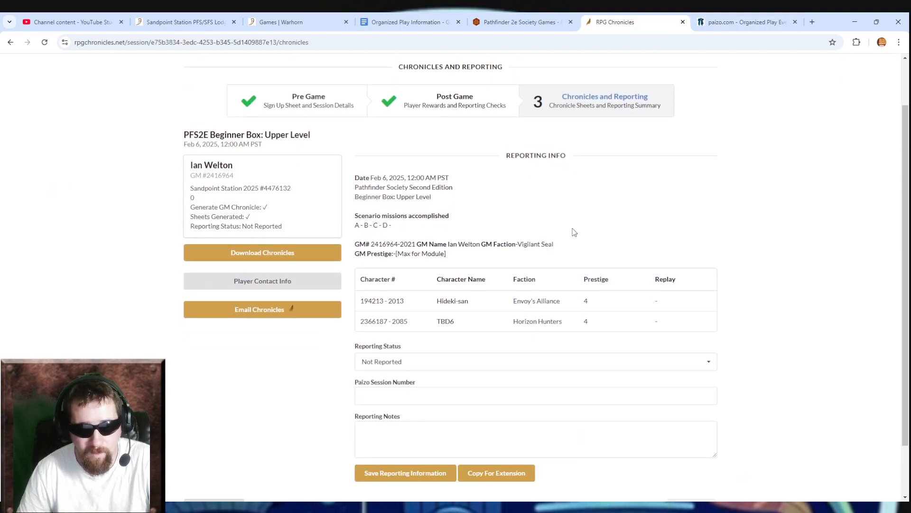
scroll(575, 232, "down", 2)
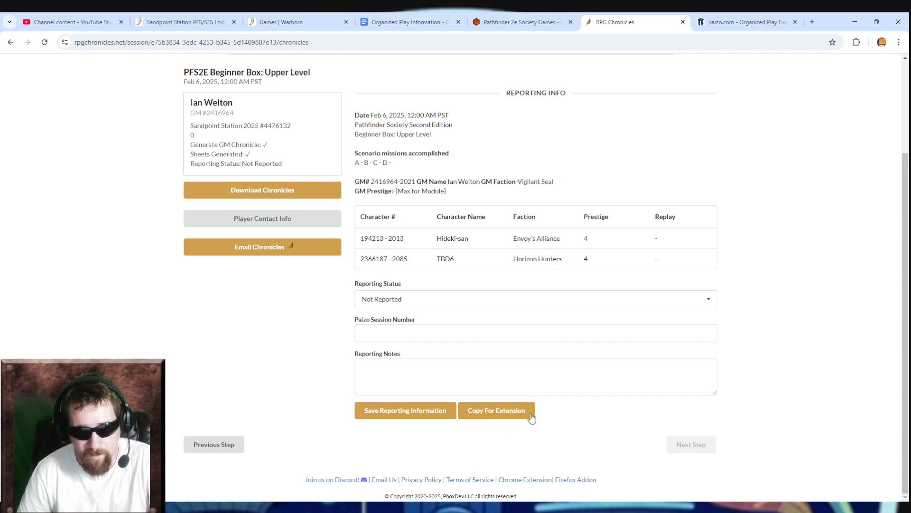
scroll(518, 295, "up", 2)
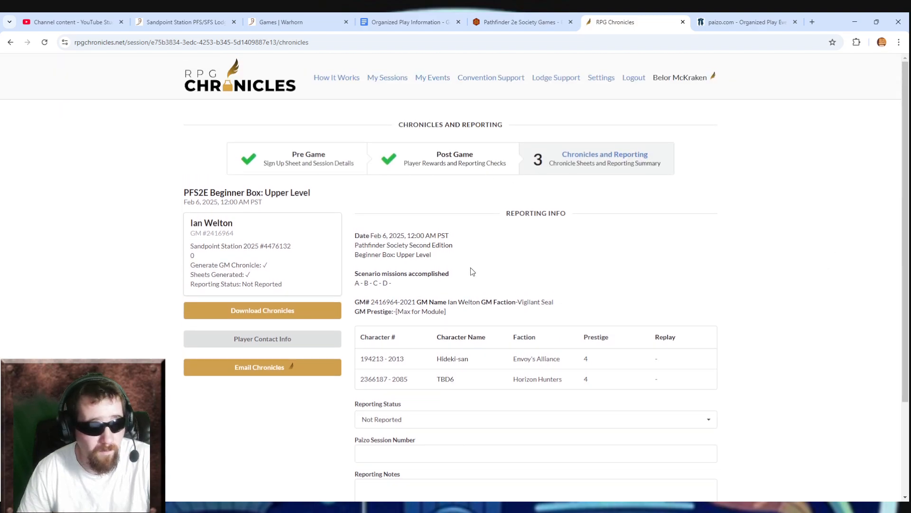
scroll(643, 341, "down", 1)
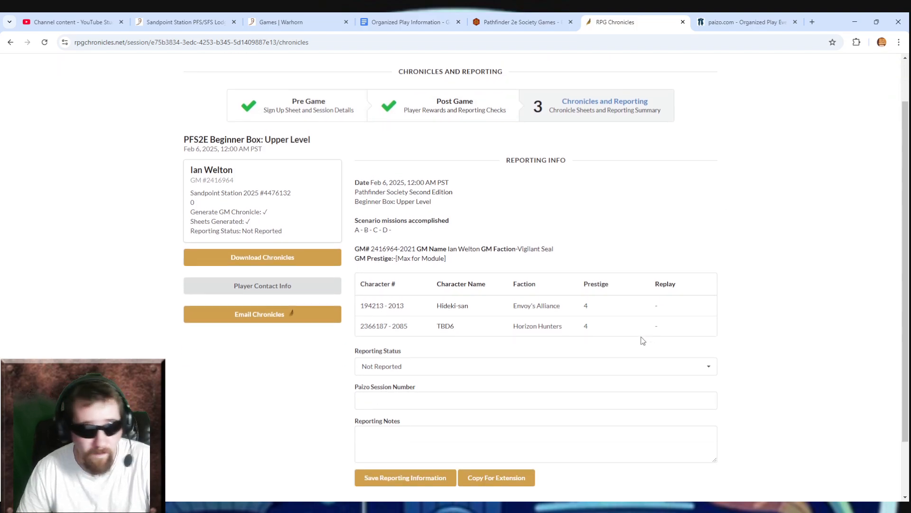
scroll(642, 340, "down", 1)
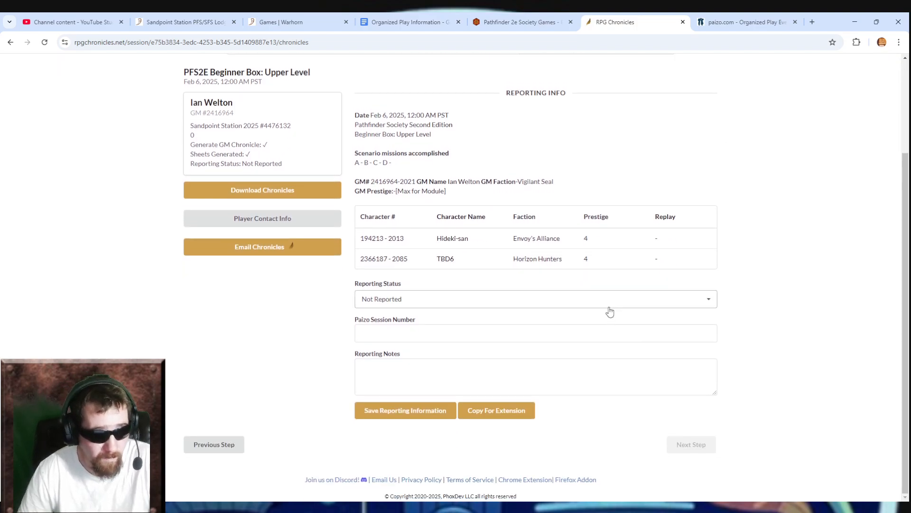
scroll(560, 260, "up", 2)
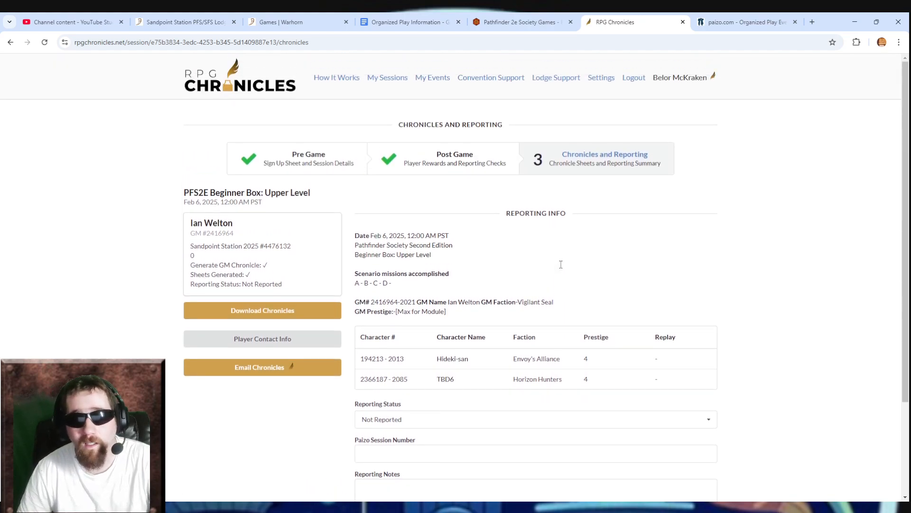
scroll(562, 274, "down", 2)
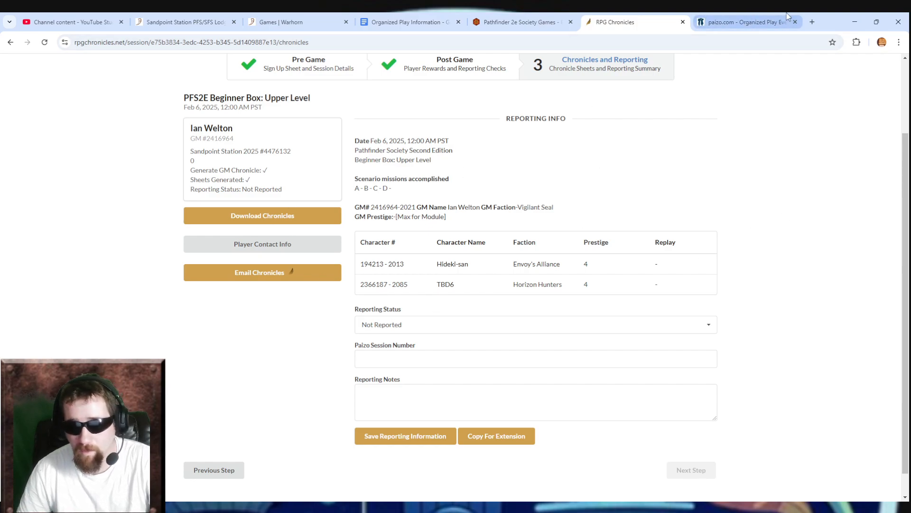
- Switch back to the Paizo session form and examine its game system, scenario, missions and character rows
left_click(756, 22)
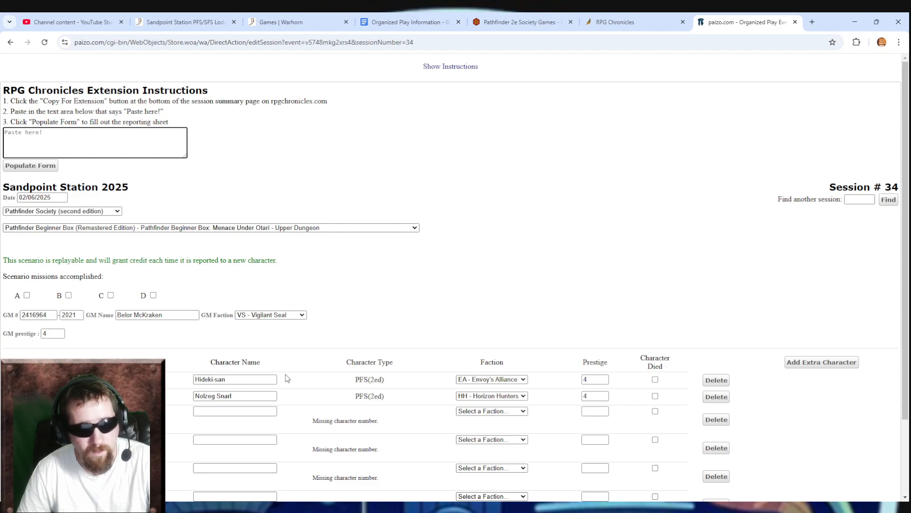
scroll(288, 377, "down", 2)
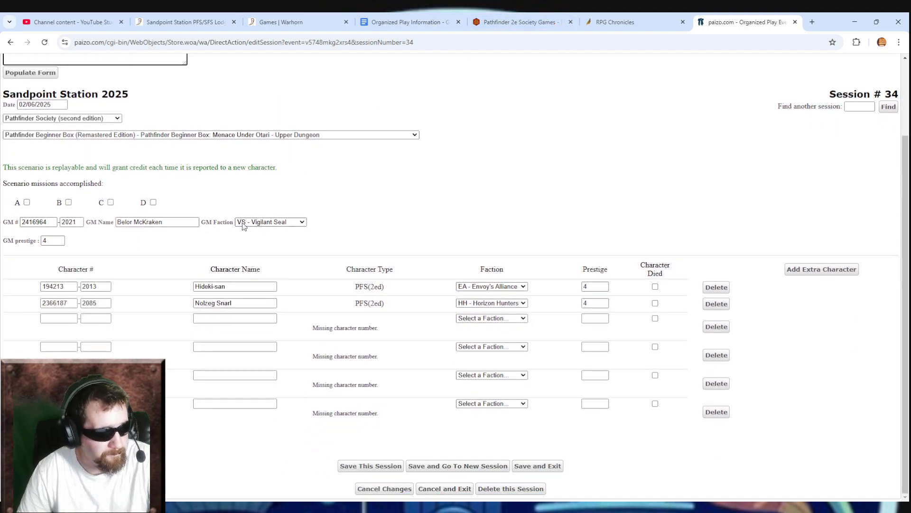
scroll(142, 259, "up", 2)
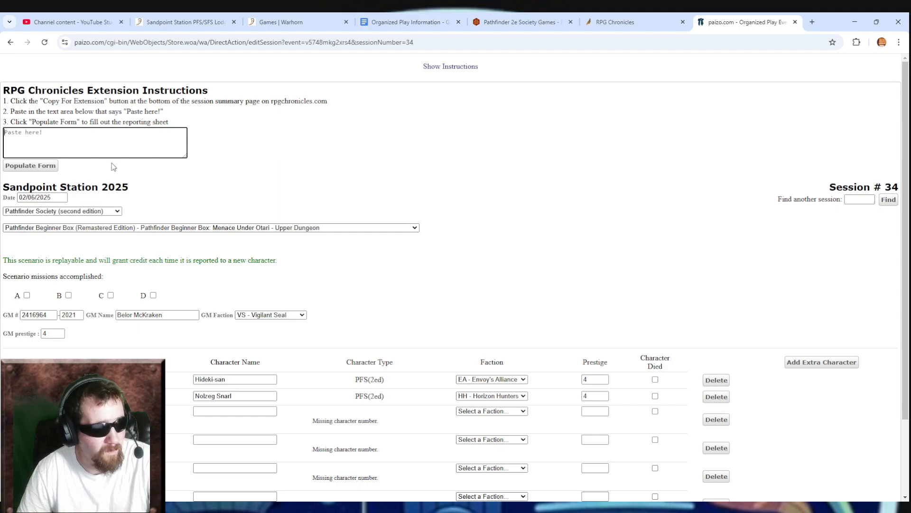
left_click(120, 212)
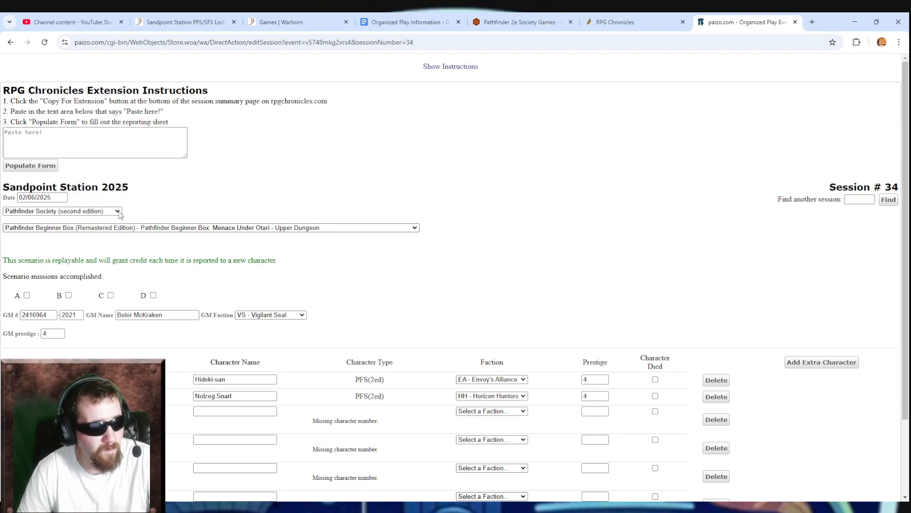
left_click(119, 211)
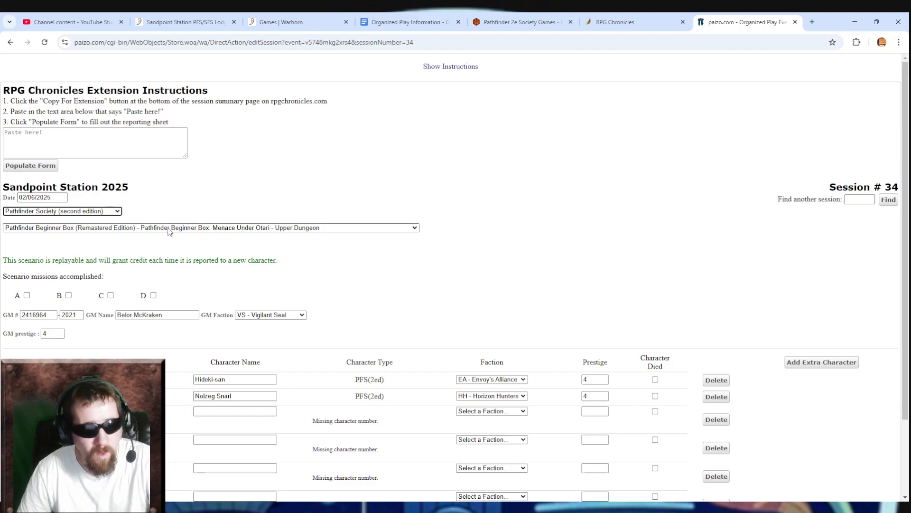
scroll(271, 284, "down", 1)
scroll(273, 288, "down", 2)
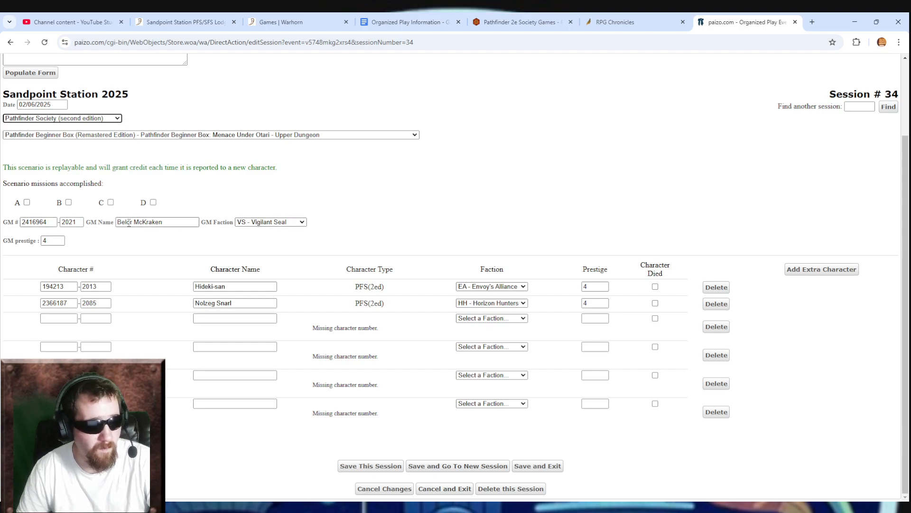
- Check the GM name and GM prestige fields on the Paizo session form
left_click(172, 222)
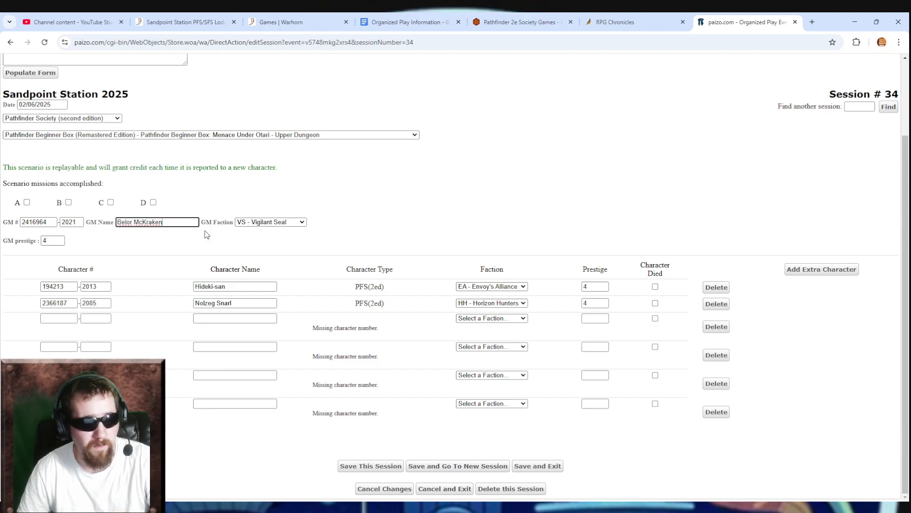
left_click(47, 240)
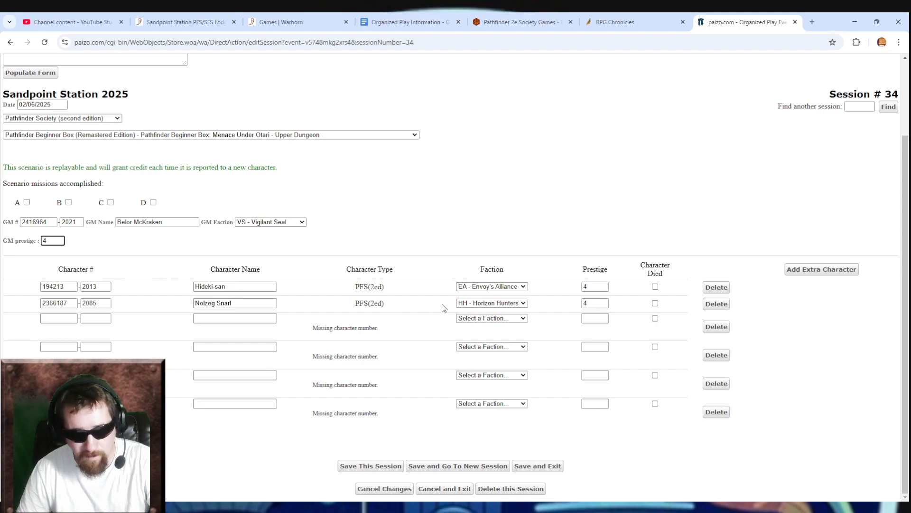
left_click_drag(54, 242, 34, 247)
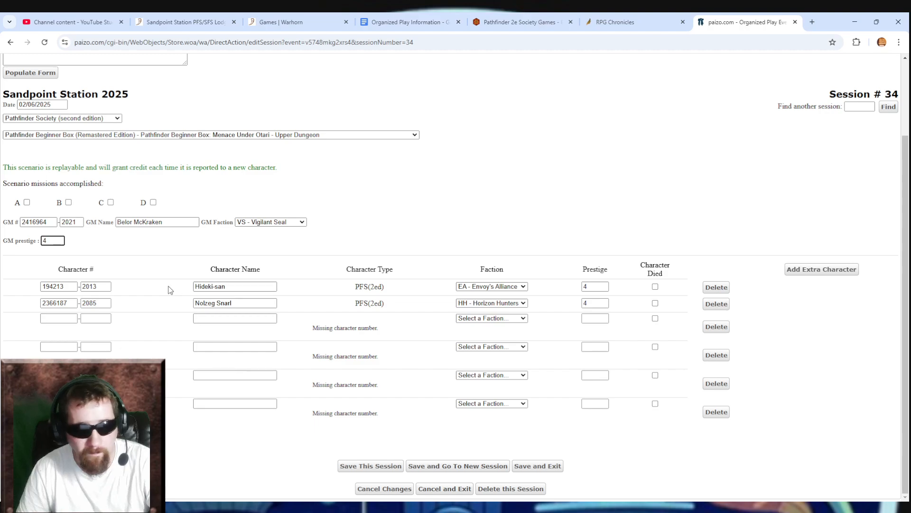
- Check both parts of the first character's number, the player's organized play number and the character suffix
left_click(71, 288)
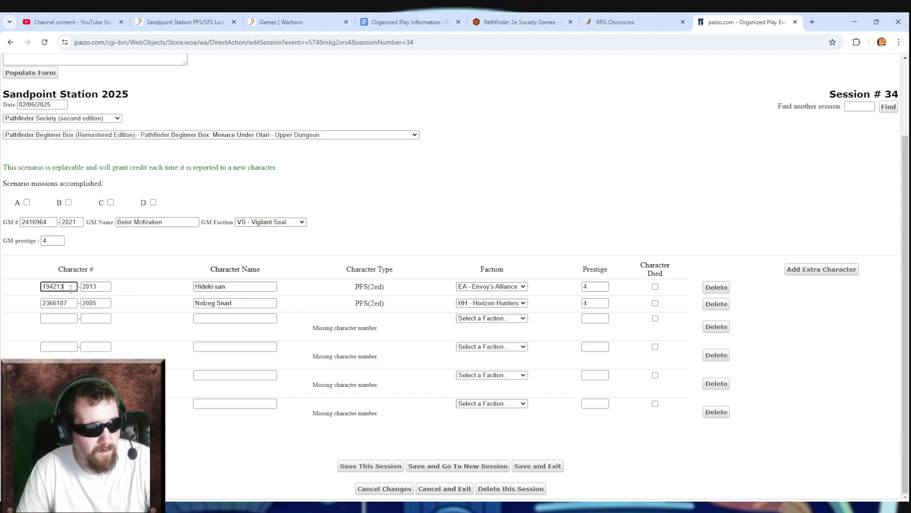
left_click(101, 289)
left_click(70, 288)
left_click(104, 287)
left_click(60, 287)
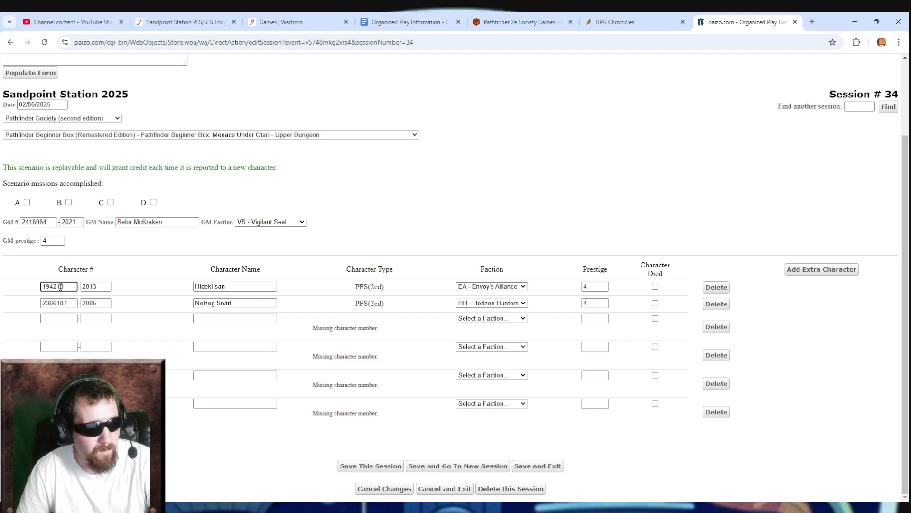
left_click(104, 285)
left_click(66, 286)
left_click(104, 284)
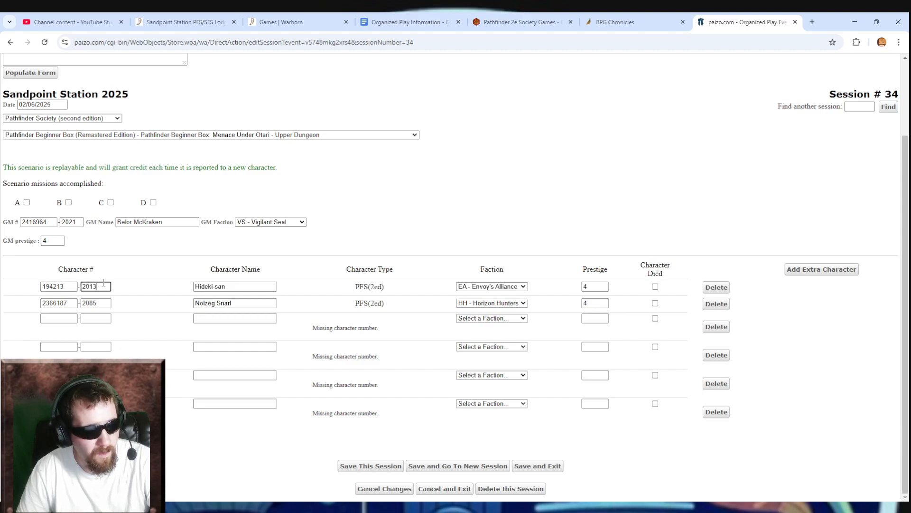
- Compare the prestige fields of the first two characters and check the second character's name
left_click(598, 290)
left_click(600, 304)
left_click(601, 287)
left_click(601, 303)
left_click(601, 287)
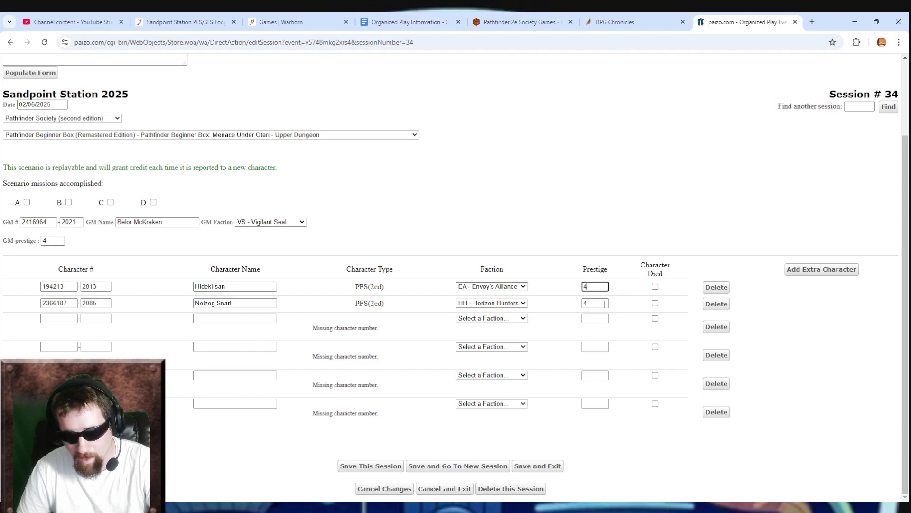
left_click(601, 303)
left_click(603, 288)
left_click(601, 303)
left_click(602, 288)
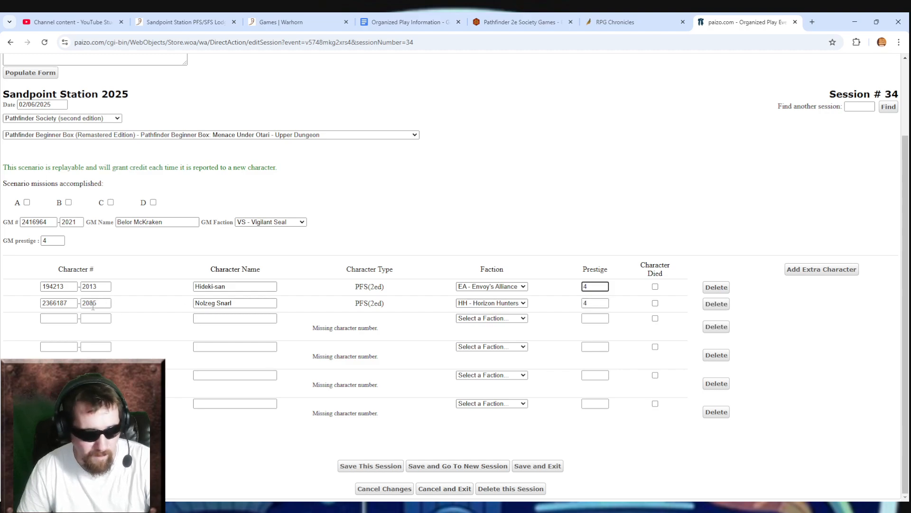
left_click(239, 303)
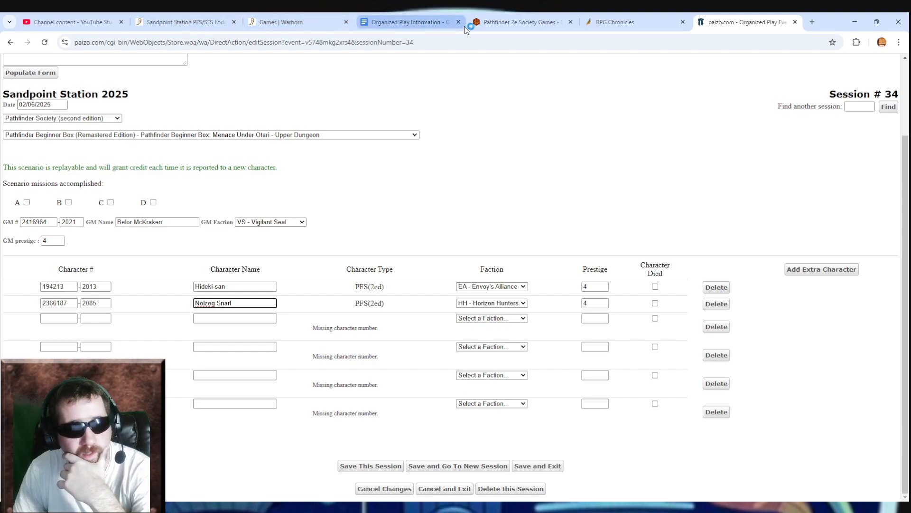
- Copy the first character's organized play number from RPG Chronicles into the third character row of the Paizo session form
left_click(610, 24)
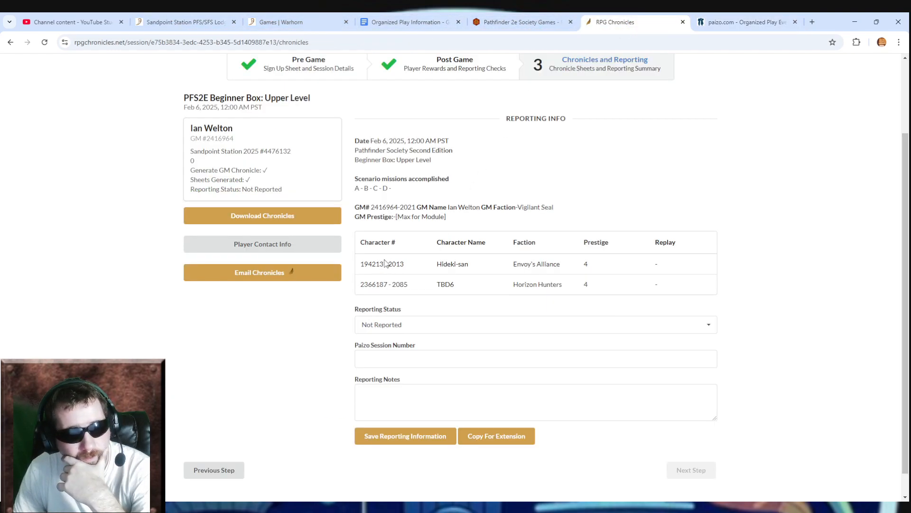
left_click_drag(384, 266, 362, 272)
key("ctrl+c")
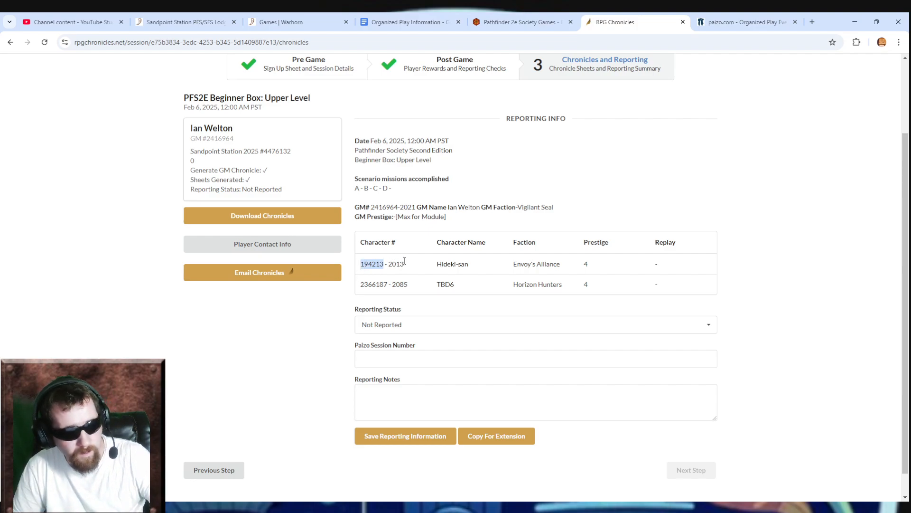
left_click(522, 22)
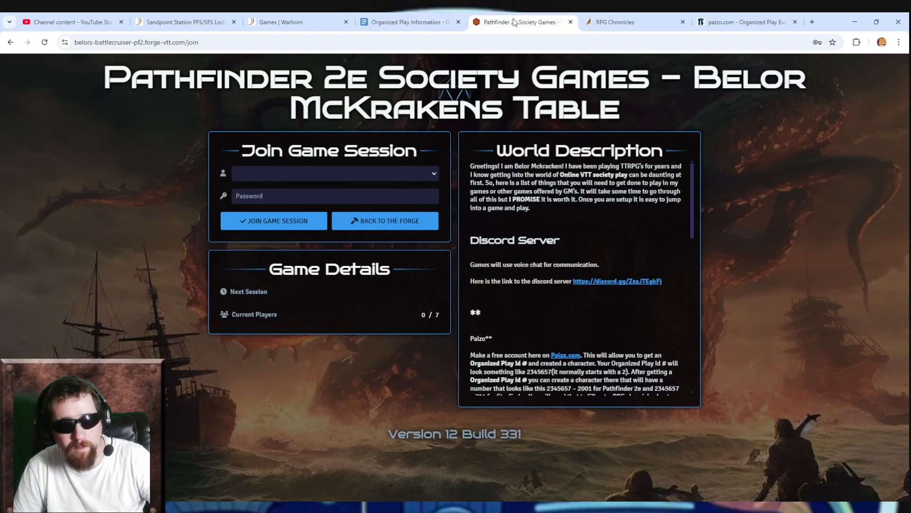
left_click(617, 22)
left_click(731, 19)
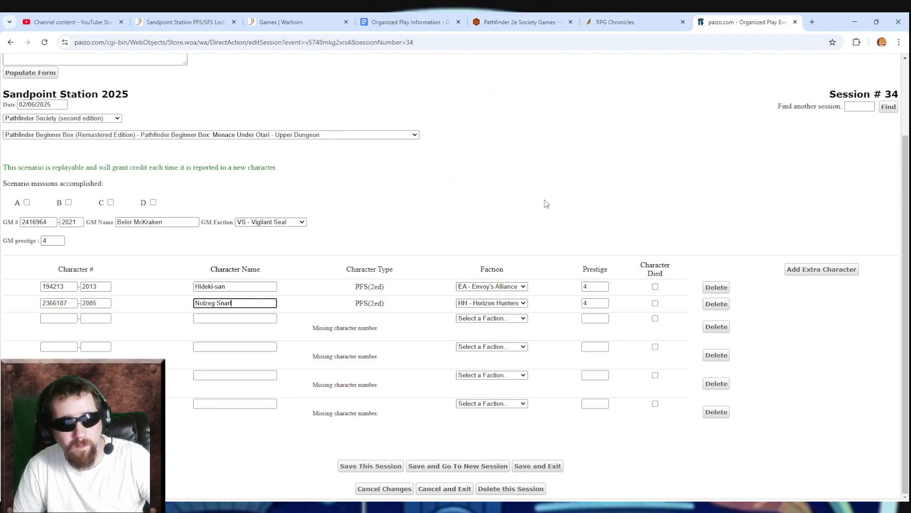
left_click(70, 318)
key("ctrl+v")
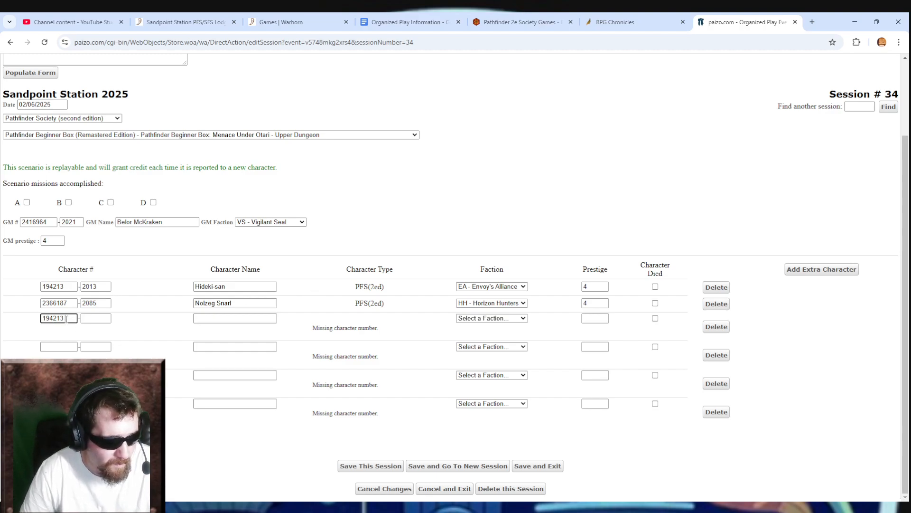
- Enter 2012 as the third row's character suffix and let the form fill in that character's name and faction
left_click(98, 315)
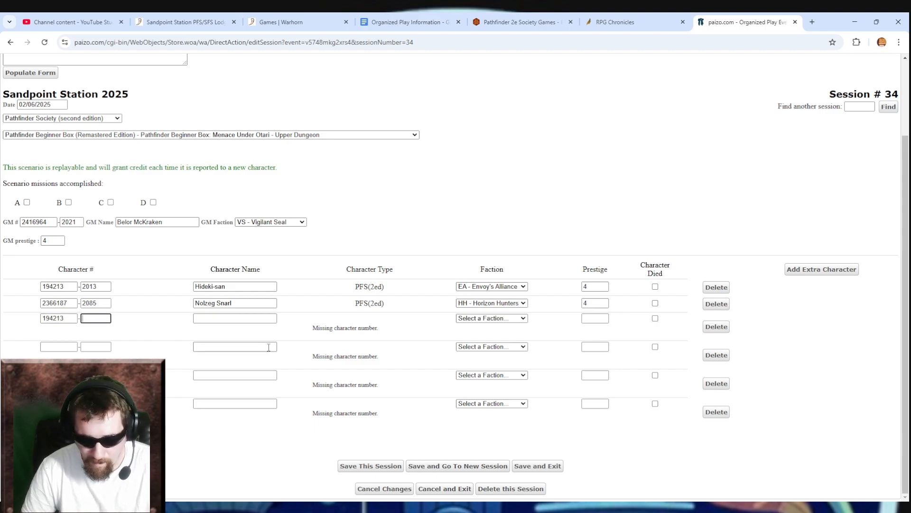
type("2012")
left_click(163, 350)
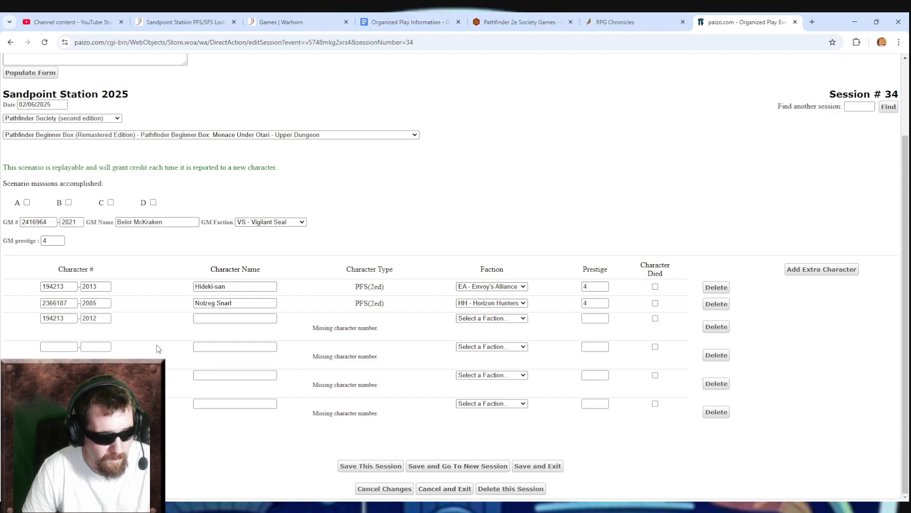
left_click(76, 319)
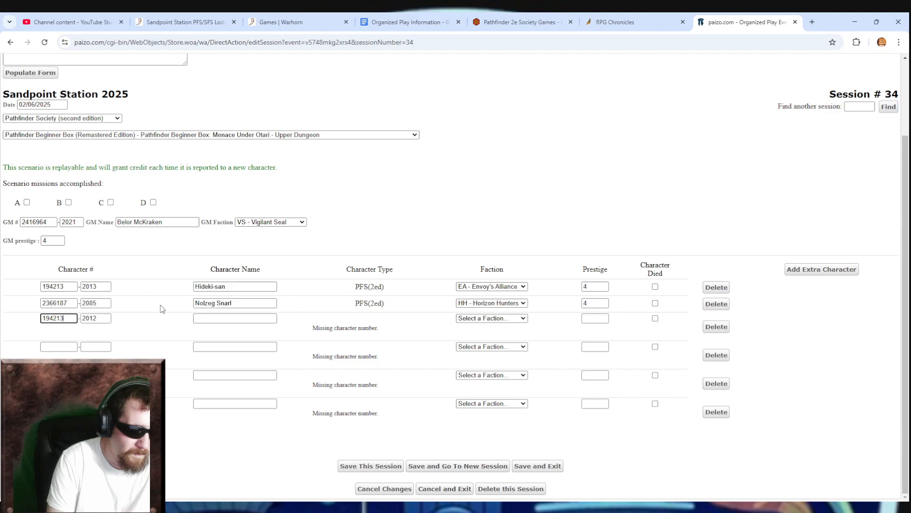
left_click(101, 318)
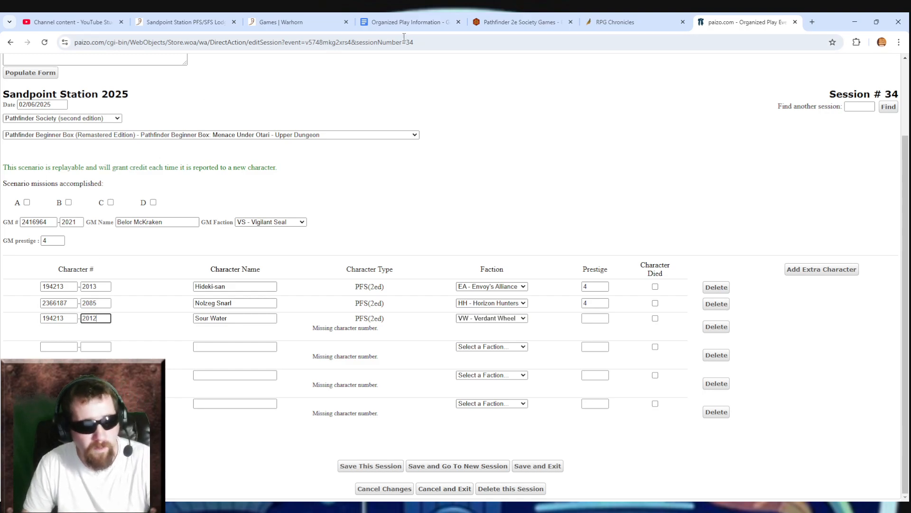
left_click(601, 21)
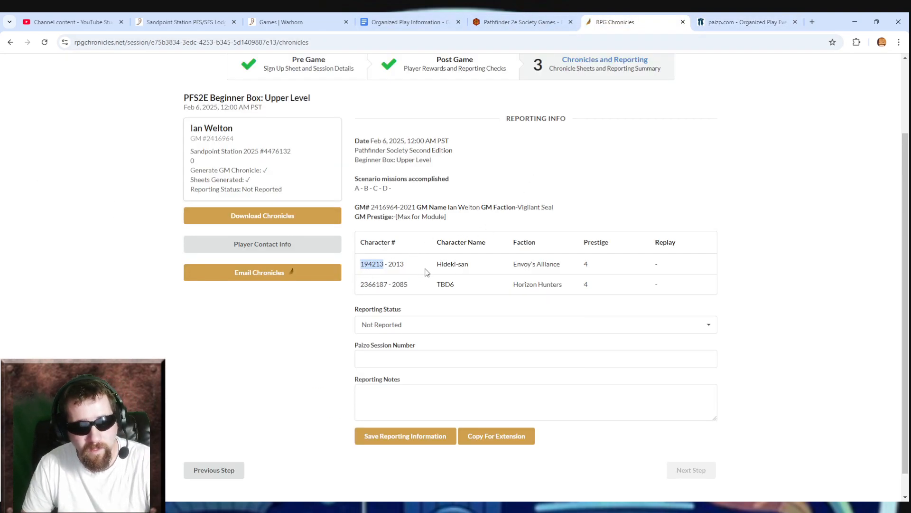
left_click(565, 22)
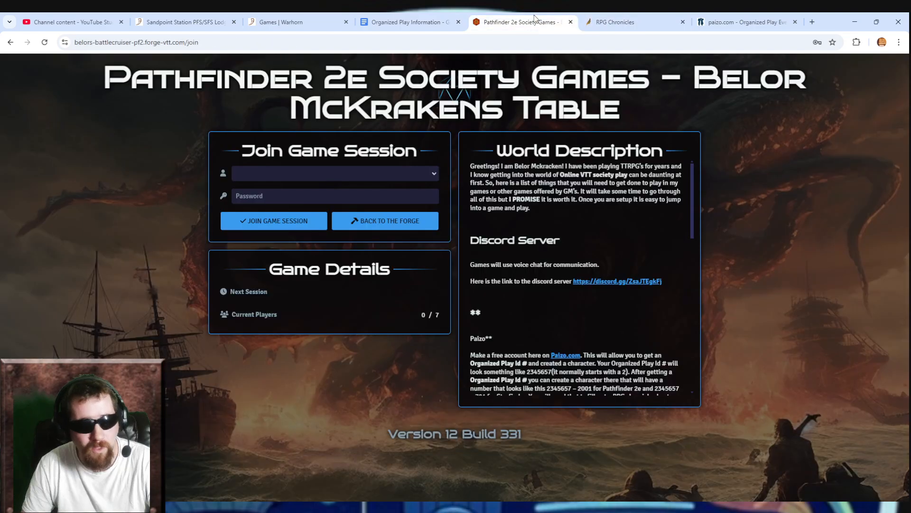
left_click(617, 22)
left_click(743, 21)
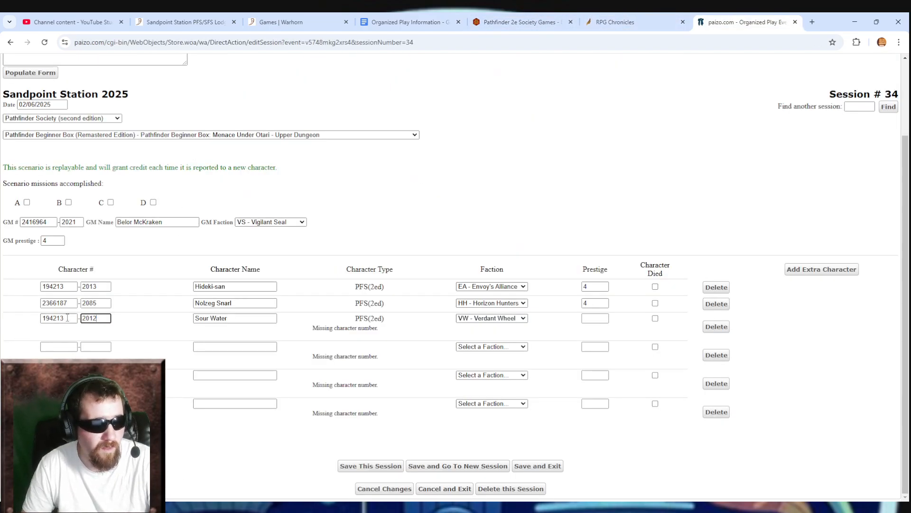
- Clear both parts of the third row's character number and its character name
key("shift+Tab")
key("BackSpace")
key("Tab")
key("BackSpace")
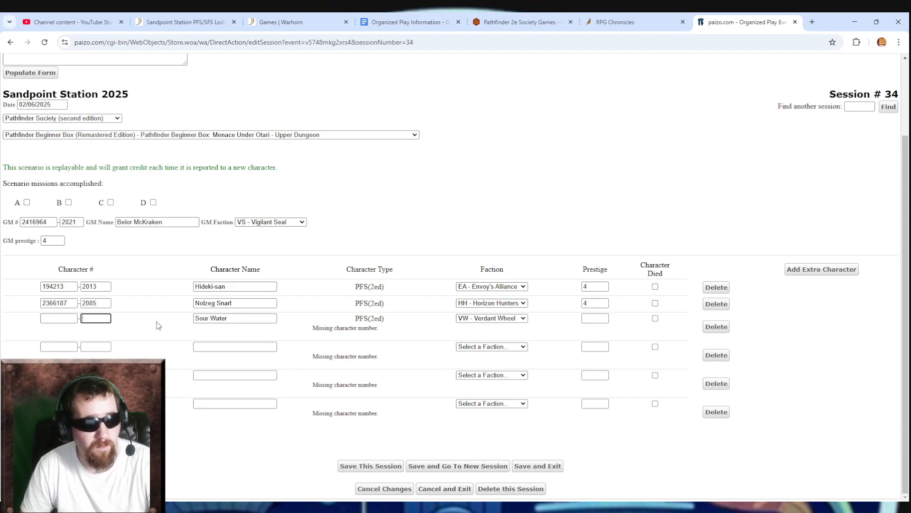
left_click(143, 329)
triple_click(230, 317)
key("BackSpace")
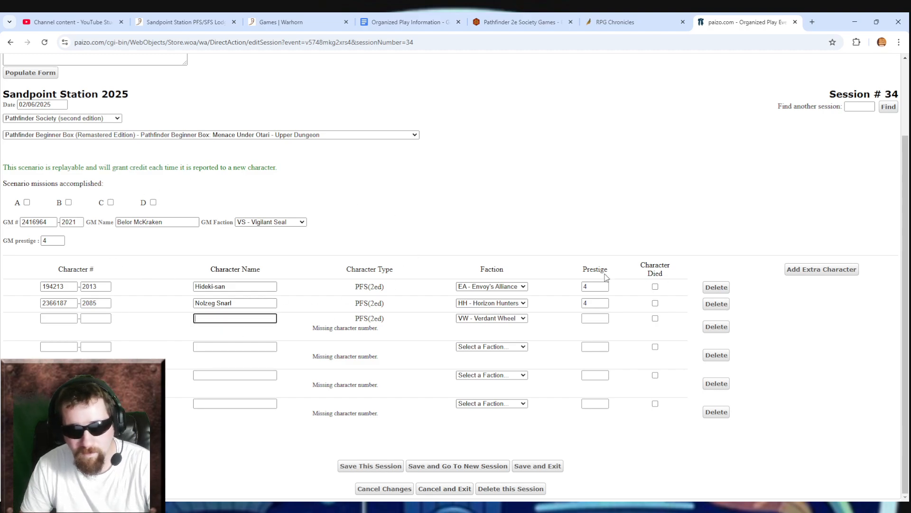
- Reset the third row's faction to "Select a Faction..." and save and exit the session report
left_click(497, 320)
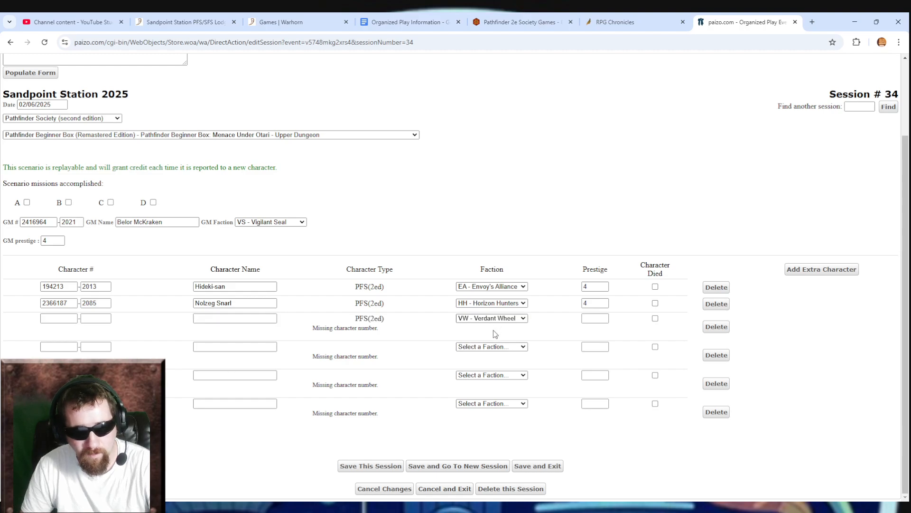
left_click(494, 330)
left_click(433, 333)
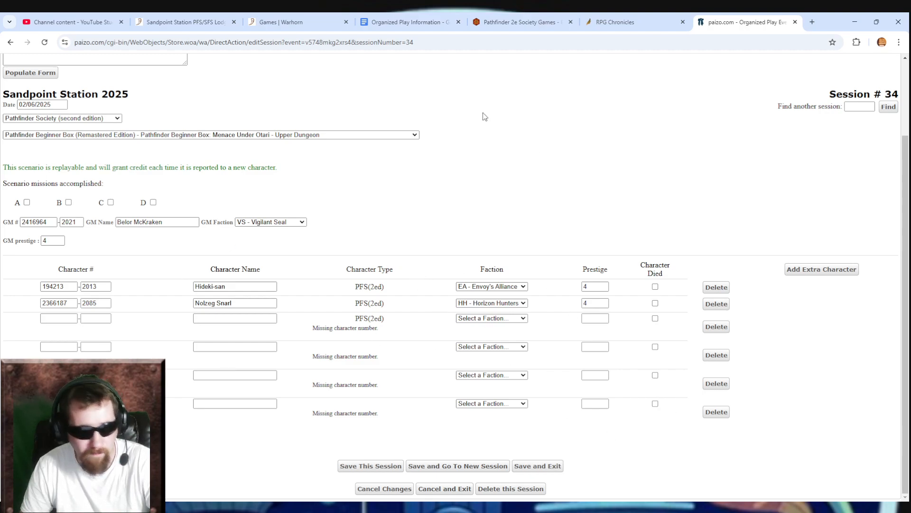
left_click(537, 466)
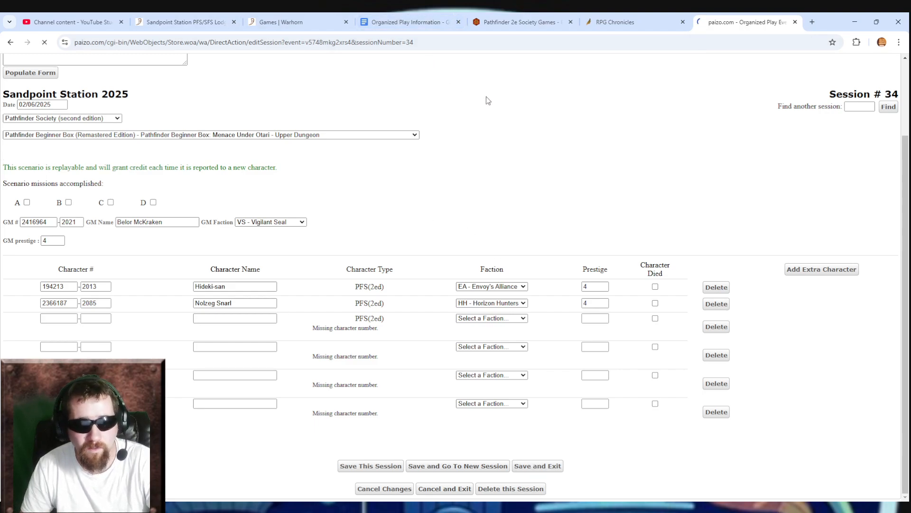
- Switch to RPG Chronicles and review the GM Notes fields of all three participants on the session's Post Game page
left_click(610, 21)
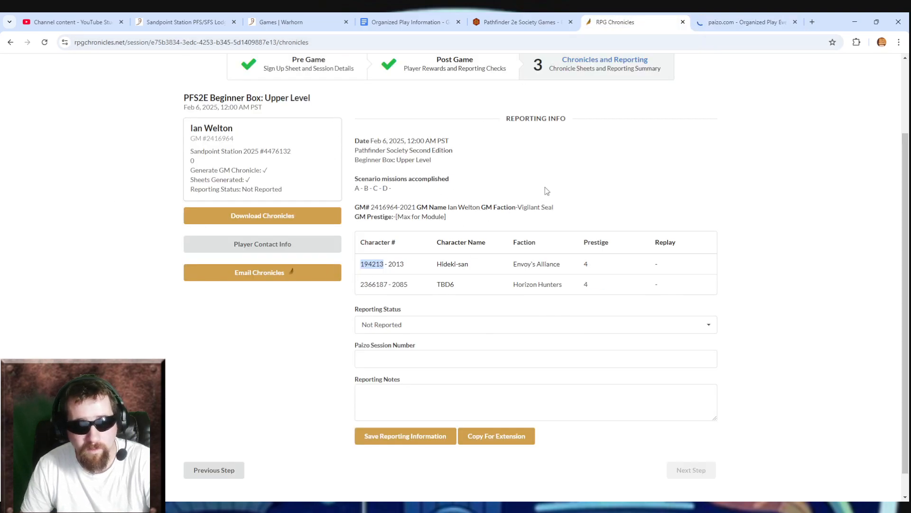
left_click(456, 66)
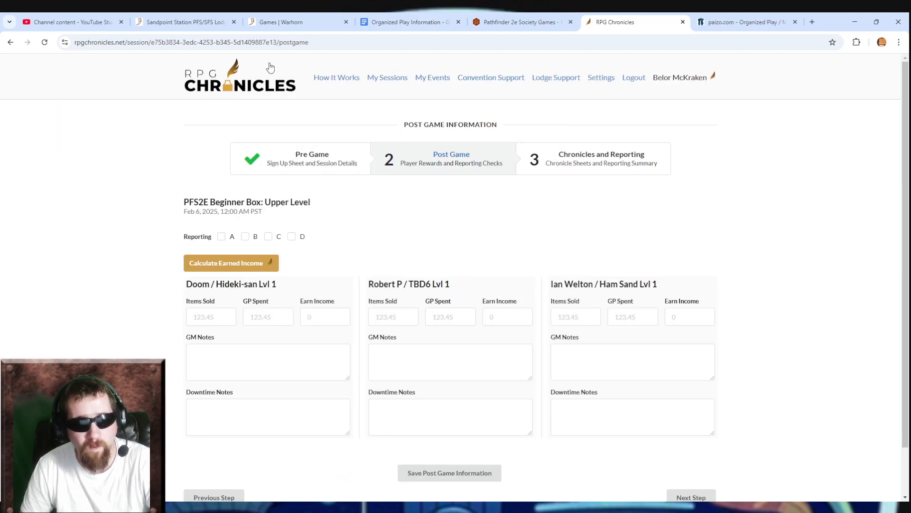
scroll(470, 257, "down", 1)
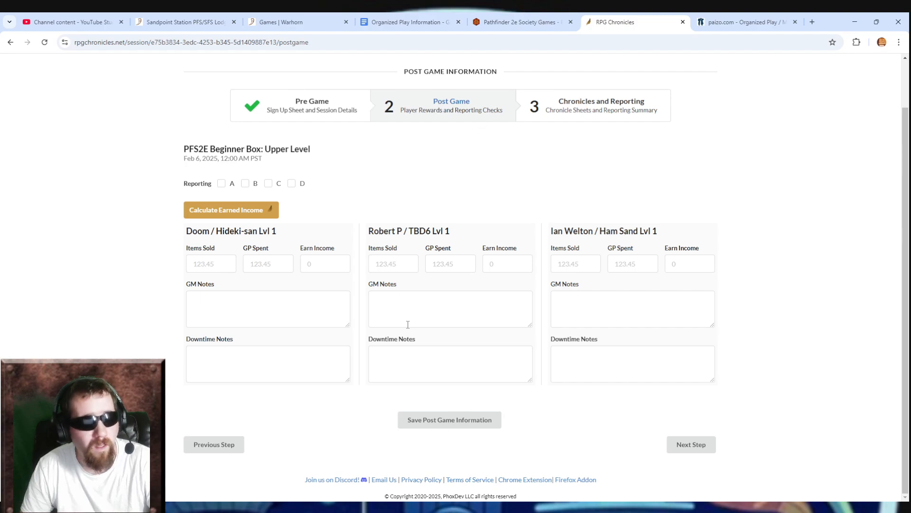
left_click(260, 303)
left_click(429, 303)
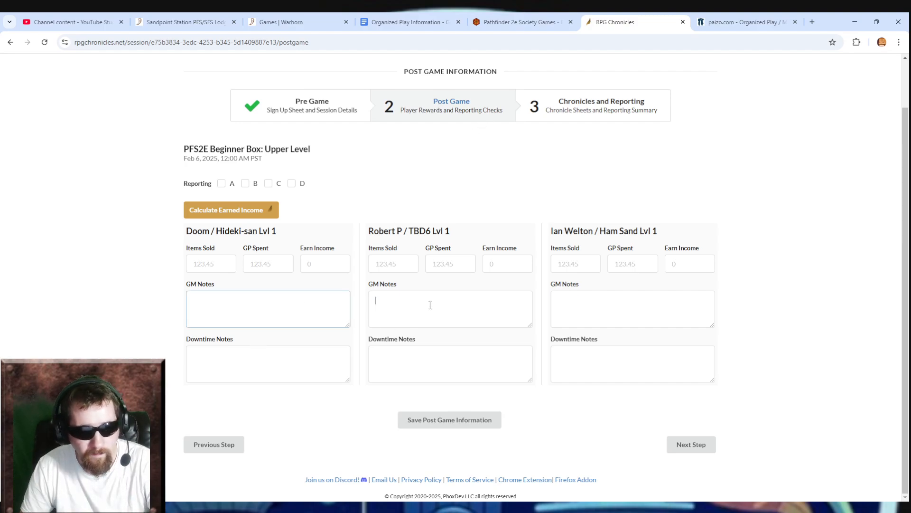
left_click(580, 298)
left_click(338, 296)
left_click(421, 295)
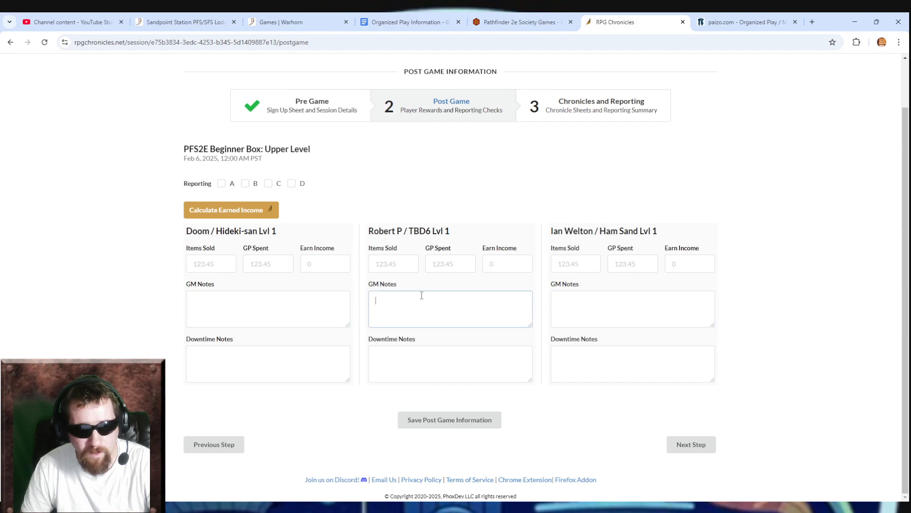
left_click(592, 304)
left_click(320, 303)
left_click(516, 293)
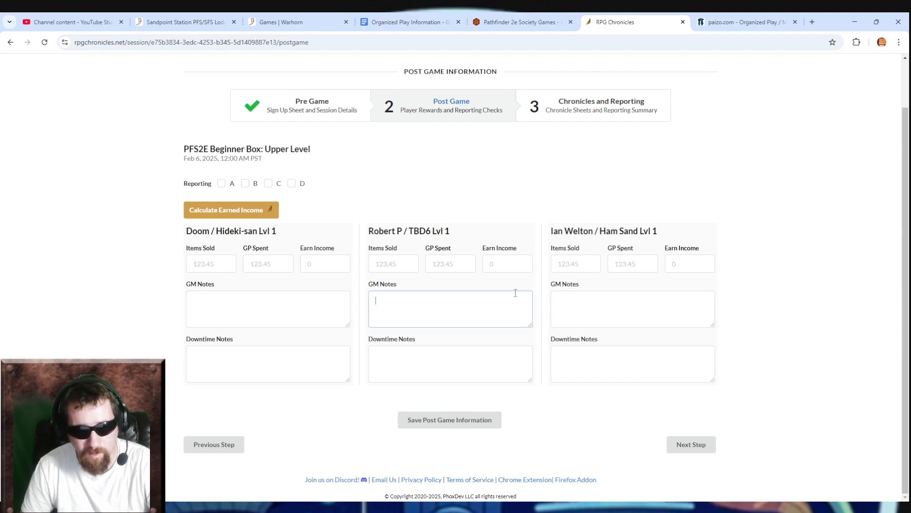
left_click(594, 293)
- Check the Downtime Notes fields of the first two players on the Post Game page
left_click(261, 360)
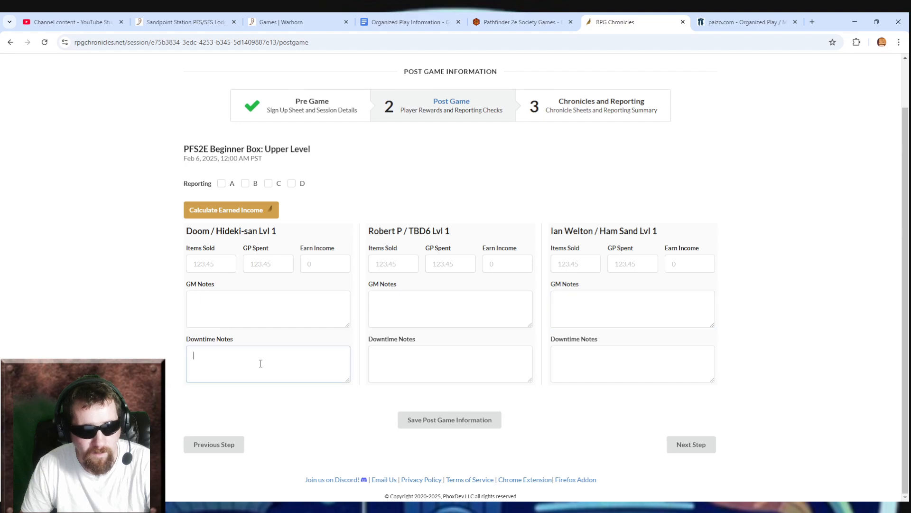
left_click(420, 371)
left_click(418, 366)
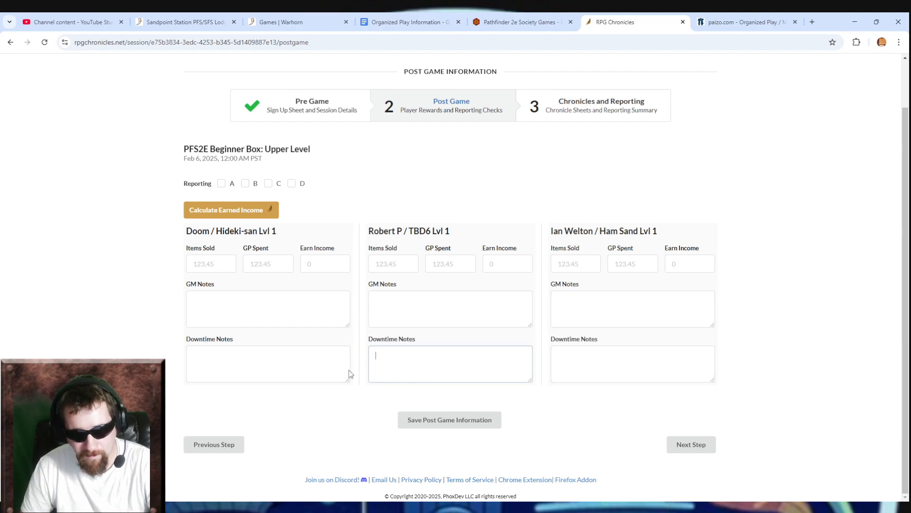
left_click(278, 360)
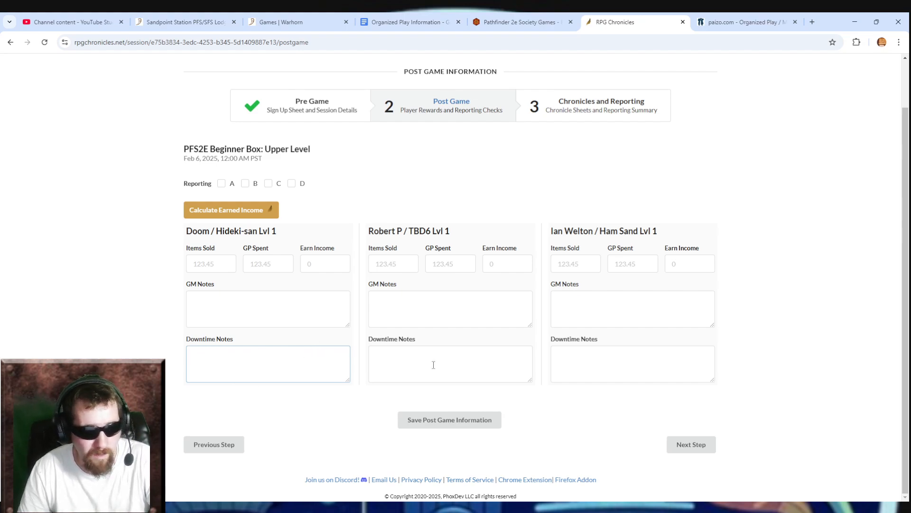
- Go through the session's Pre Game and Post Game pages and return to its Chronicles and Reporting page
scroll(432, 362, "up", 1)
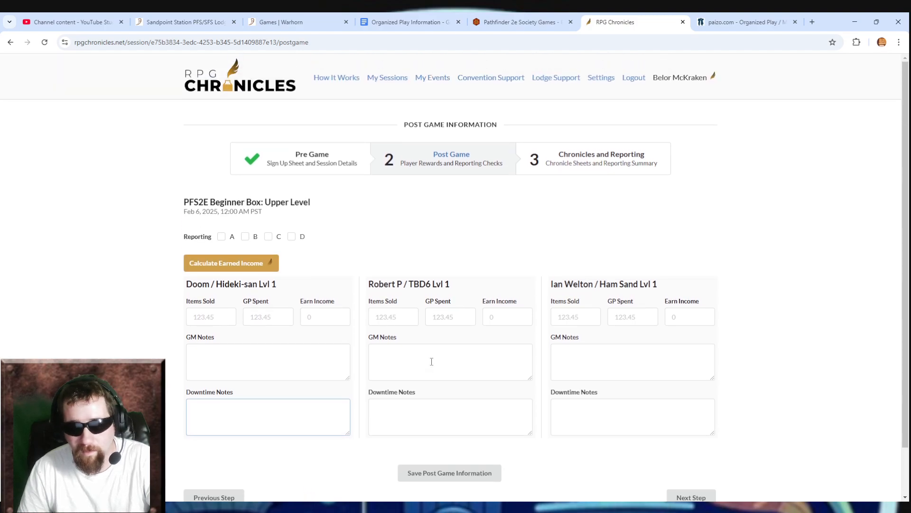
left_click(336, 163)
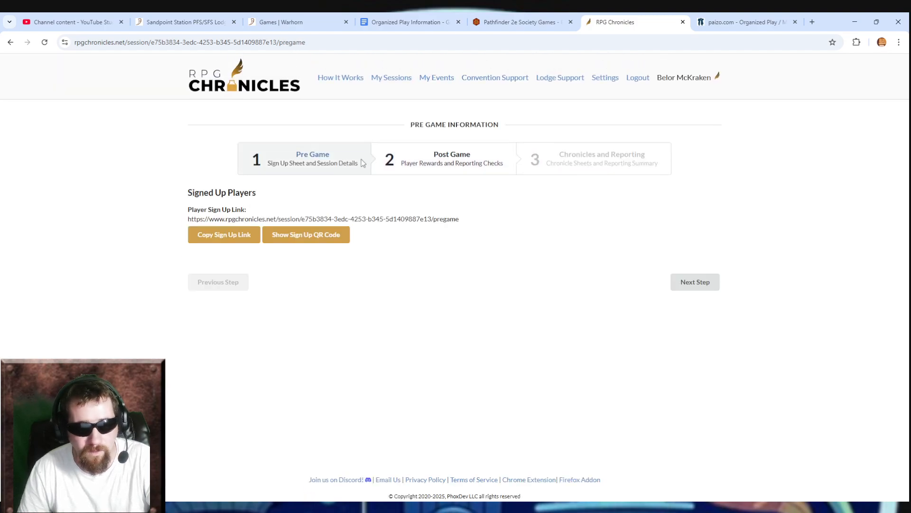
left_click(446, 163)
left_click(549, 162)
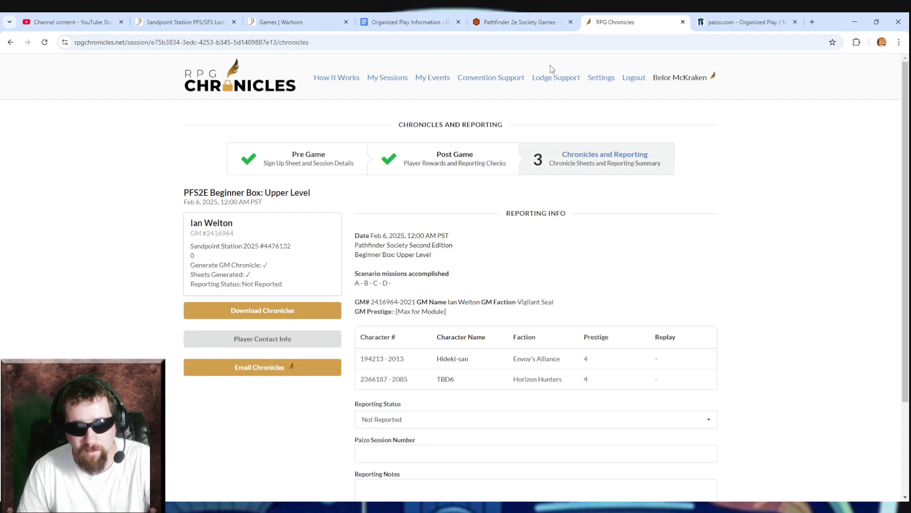